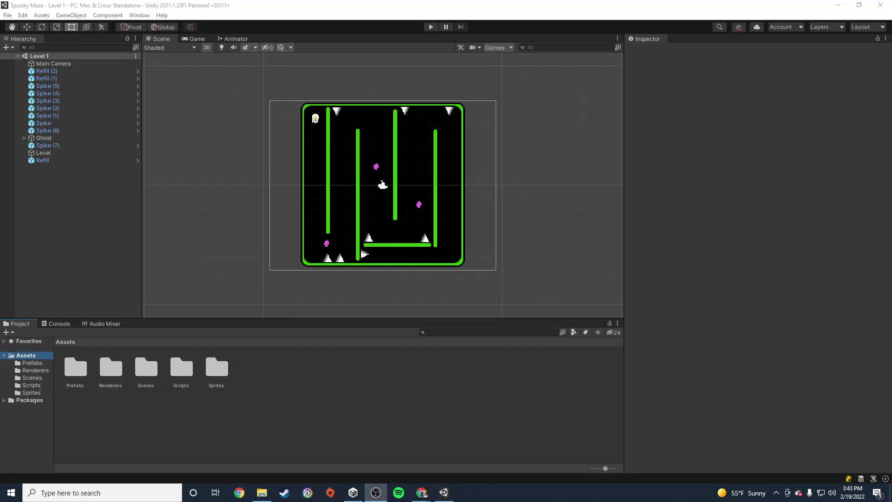
# Bring Unity to the front and start a play-mode test of the Level 1 maze
pyautogui.click(450, 9)
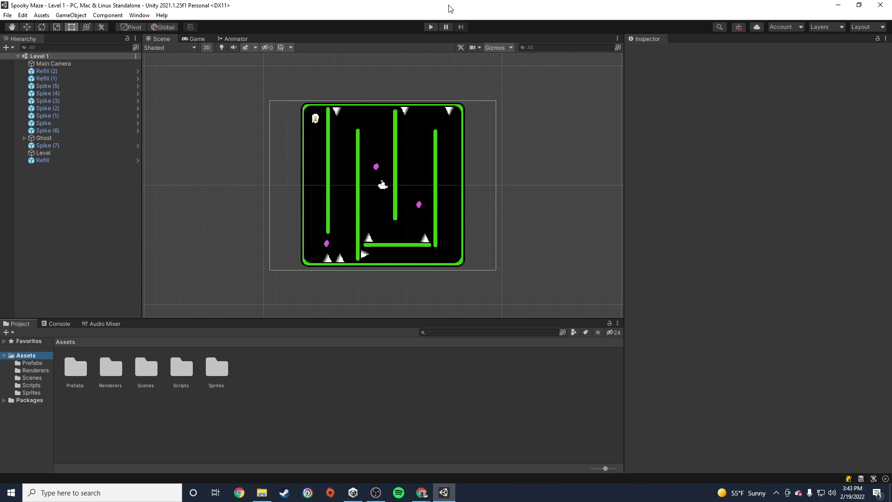
pyautogui.click(432, 27)
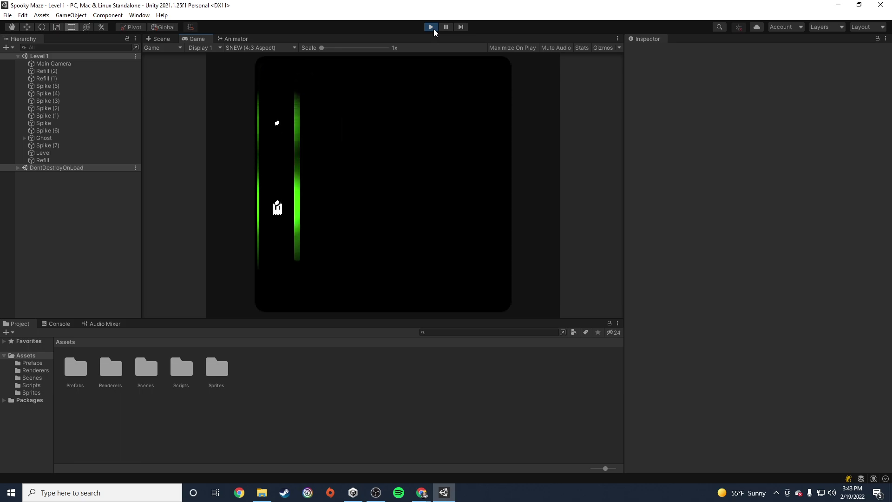
# Steer the ghost right, up and right through the maze, then stop the test run
pyautogui.press('Right')
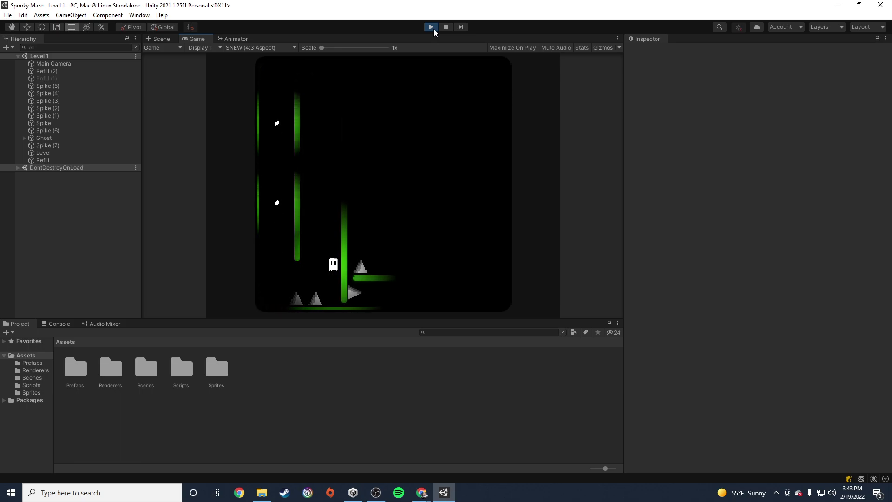
pyautogui.press('Up')
pyautogui.press('Up')
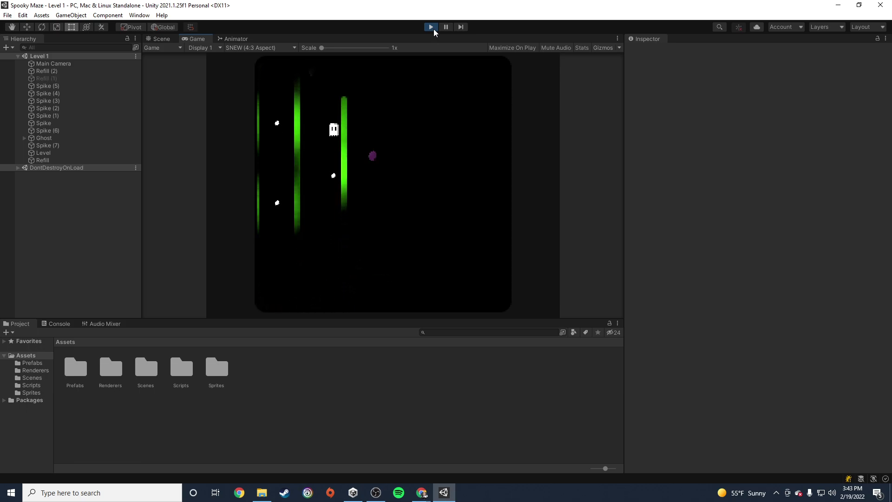
pyautogui.press('Right')
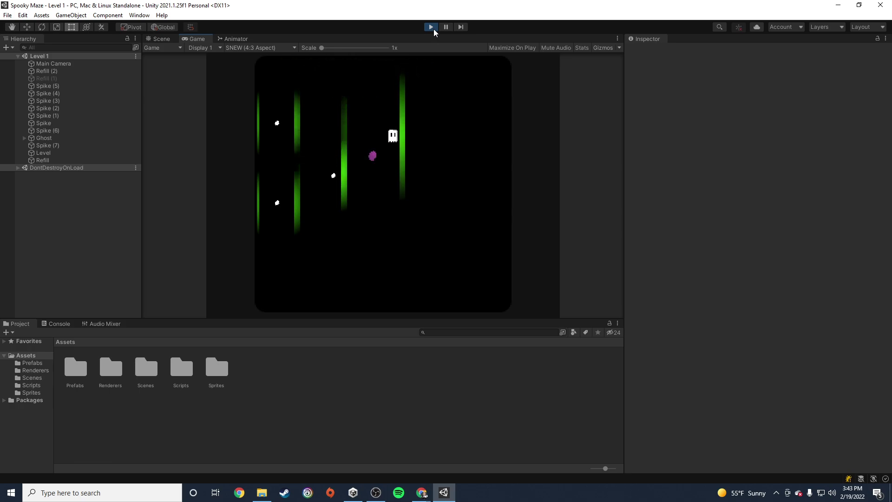
pyautogui.click(434, 29)
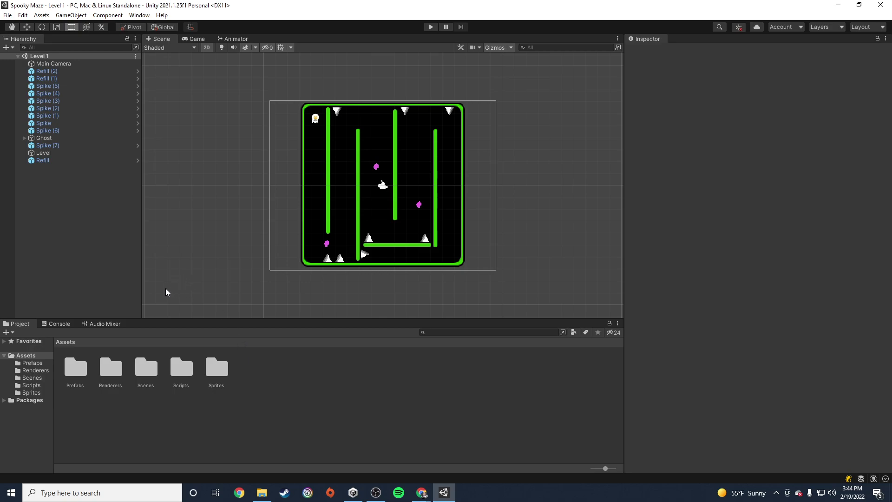
# Create a scene named 'Main Menu' in Assets/Scenes and open it
pyautogui.doubleClick(148, 368)
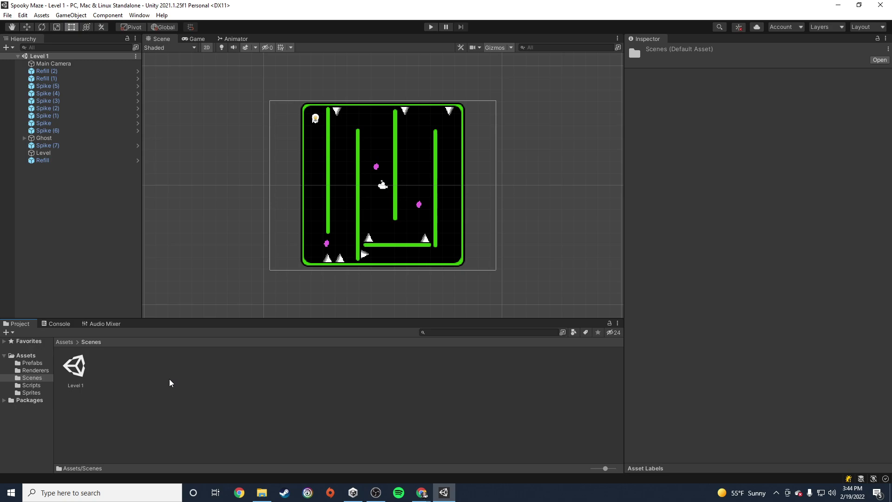
pyautogui.rightClick(120, 371)
pyautogui.moveTo(211, 140)
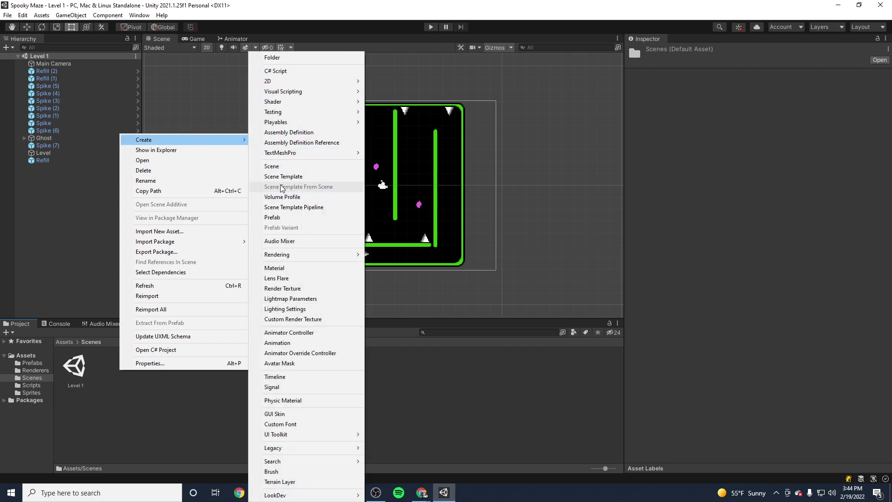
pyautogui.click(281, 167)
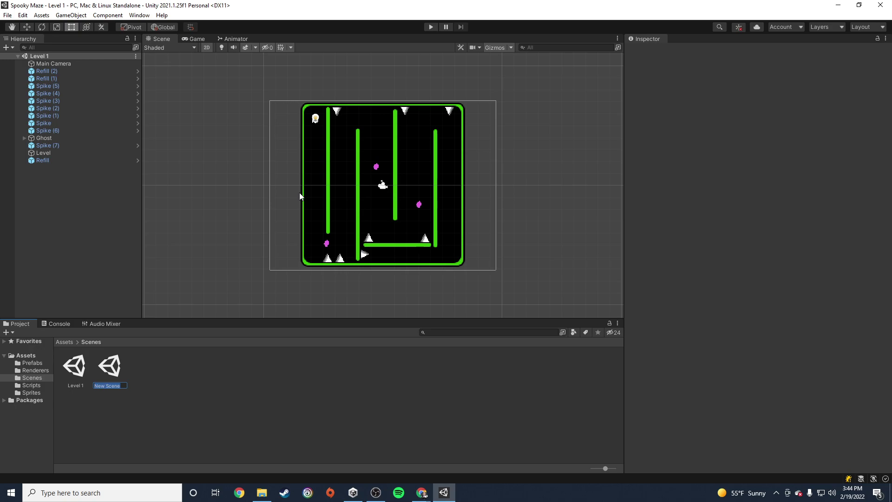
pyautogui.write('Main Menu')
pyautogui.press('Return')
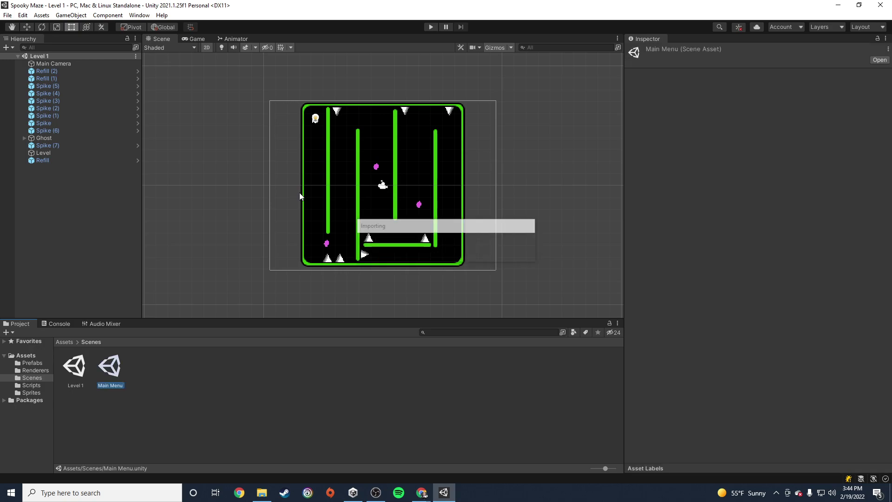
pyautogui.doubleClick(115, 367)
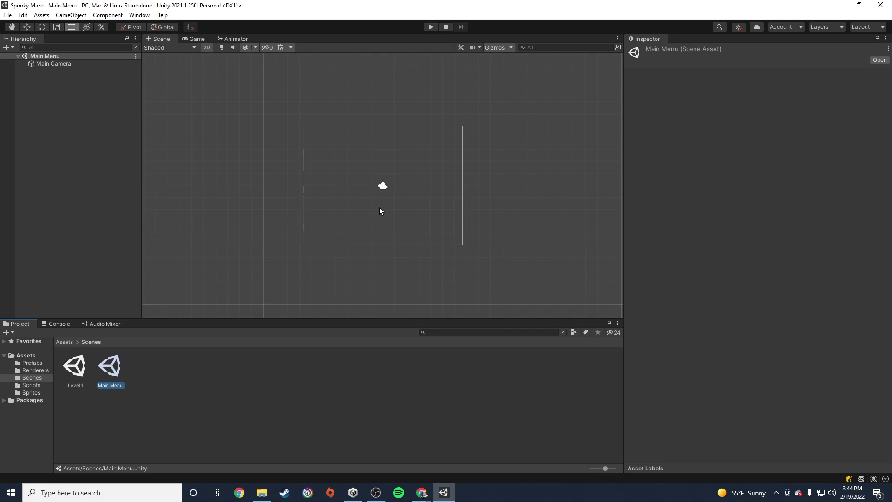
# Add a UI Canvas with its EventSystem, then frame the Main Camera and Canvas in the Scene view
pyautogui.rightClick(46, 94)
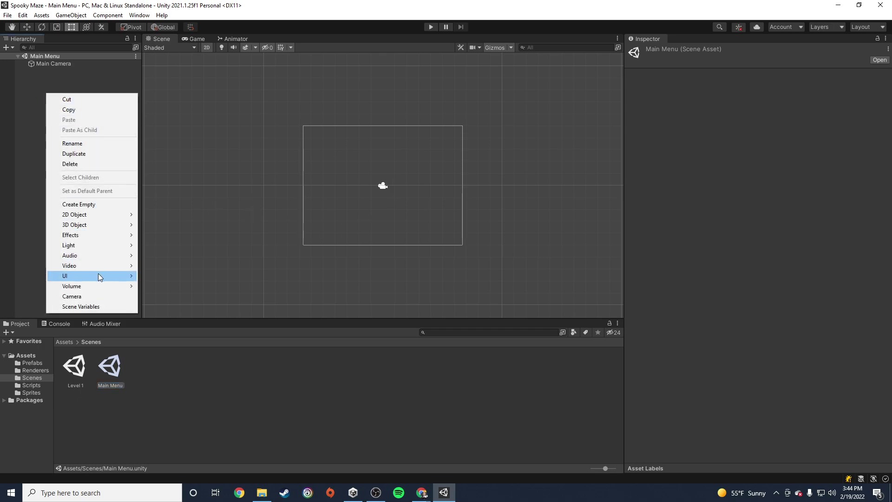
pyautogui.moveTo(77, 278)
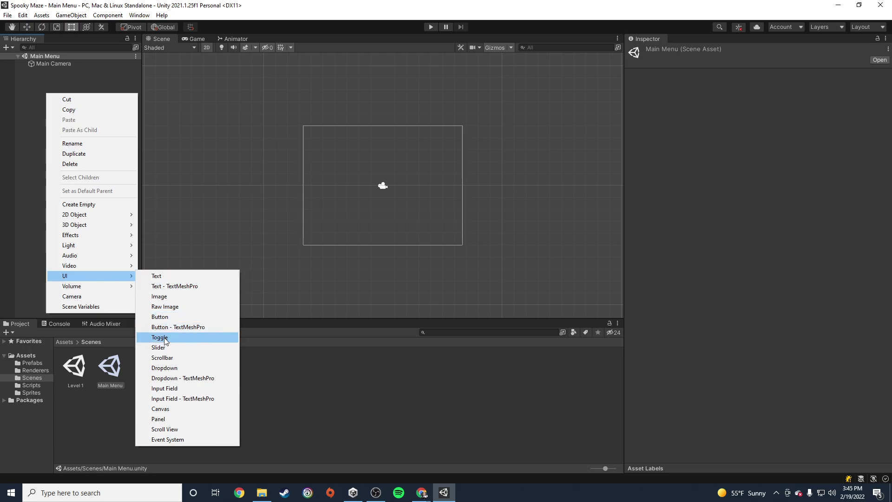
pyautogui.click(160, 410)
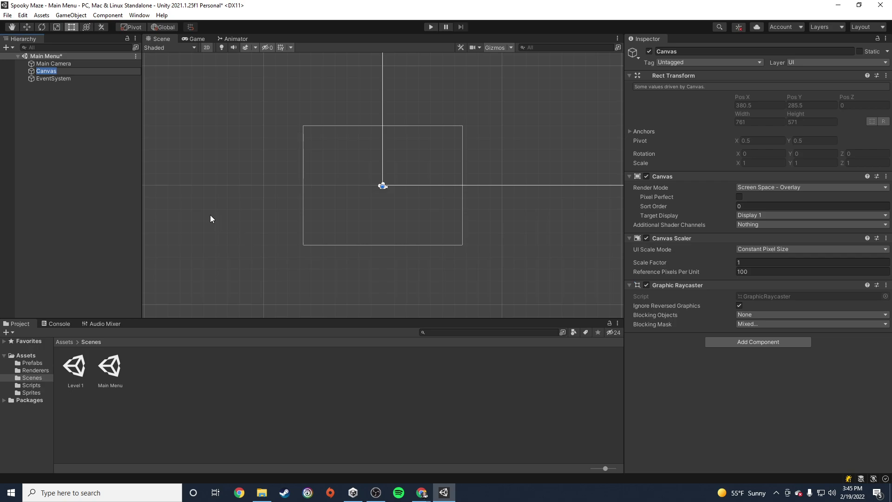
pyautogui.click(52, 95)
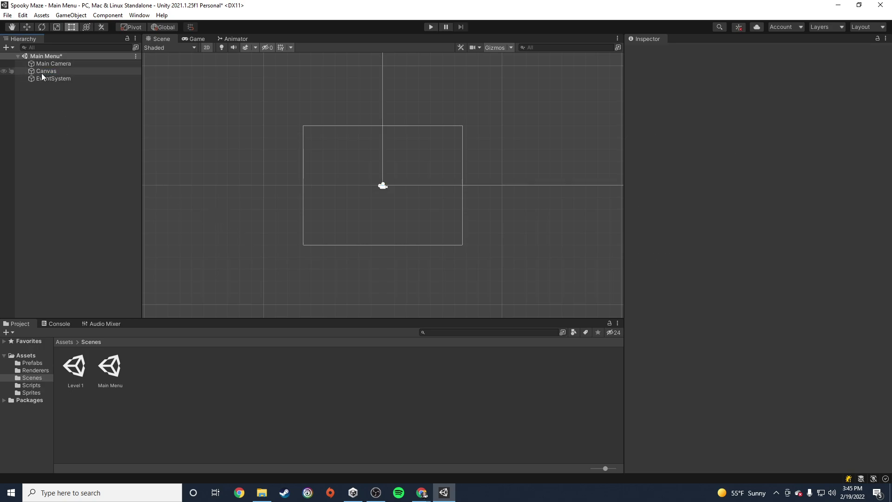
pyautogui.click(50, 72)
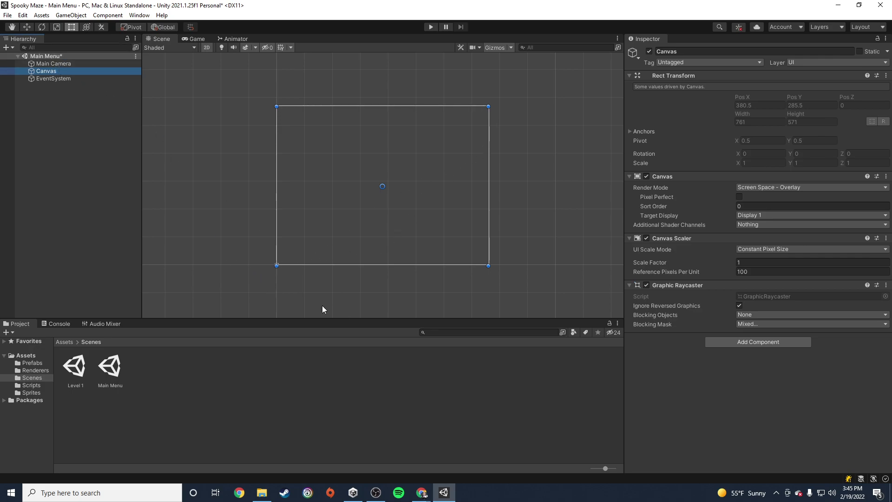
pyautogui.doubleClick(80, 64)
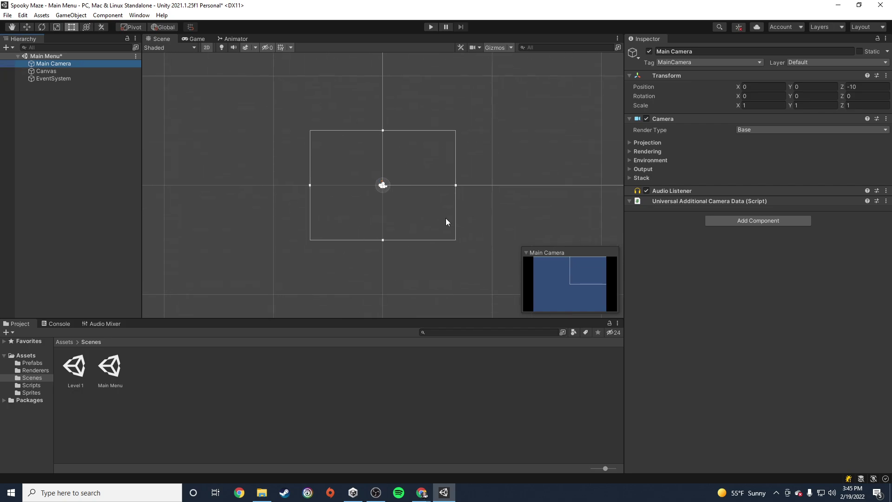
pyautogui.doubleClick(47, 71)
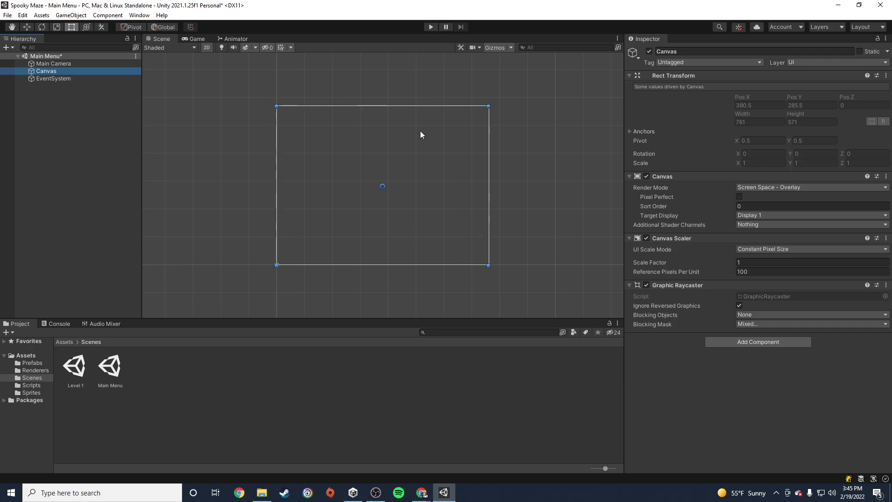
# Add an Image named 'Background' under the Canvas and stretch it to fill the canvas
pyautogui.rightClick(45, 73)
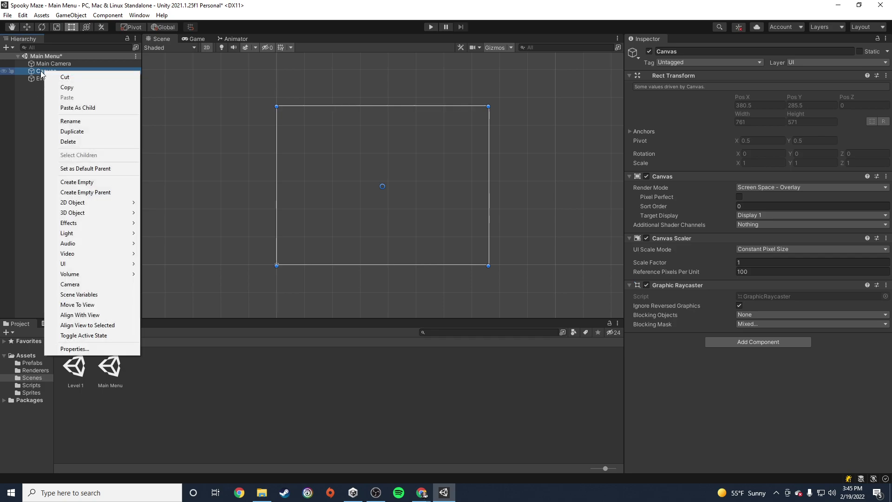
pyautogui.moveTo(84, 265)
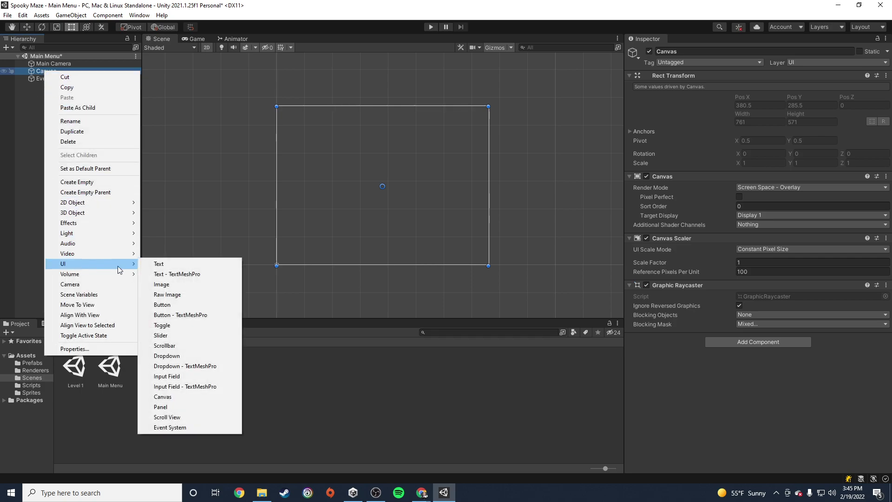
pyautogui.click(162, 284)
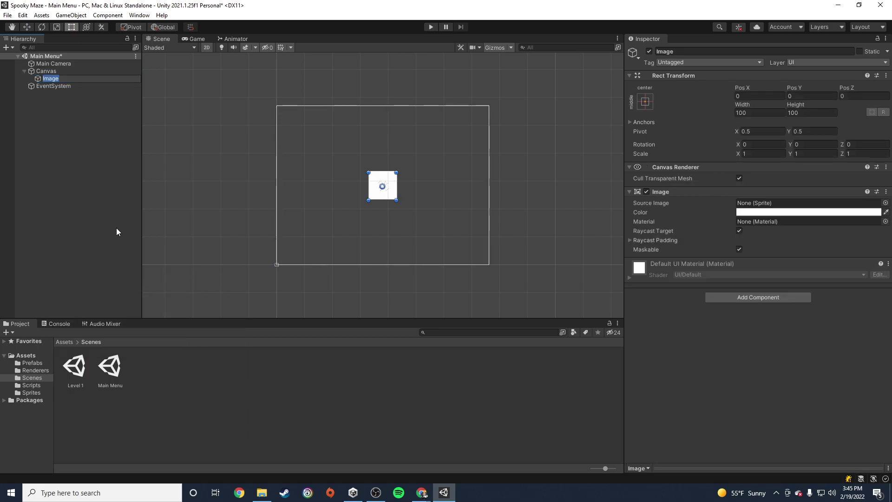
pyautogui.write('Background')
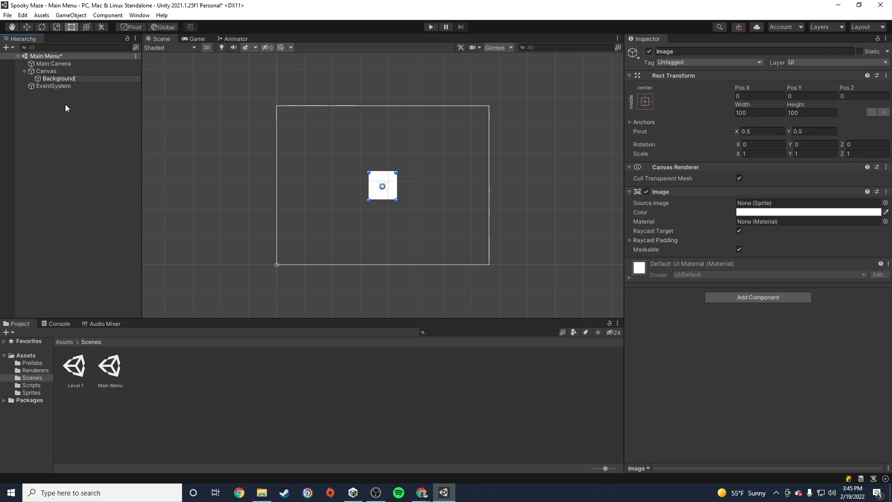
pyautogui.click(65, 104)
pyautogui.click(57, 78)
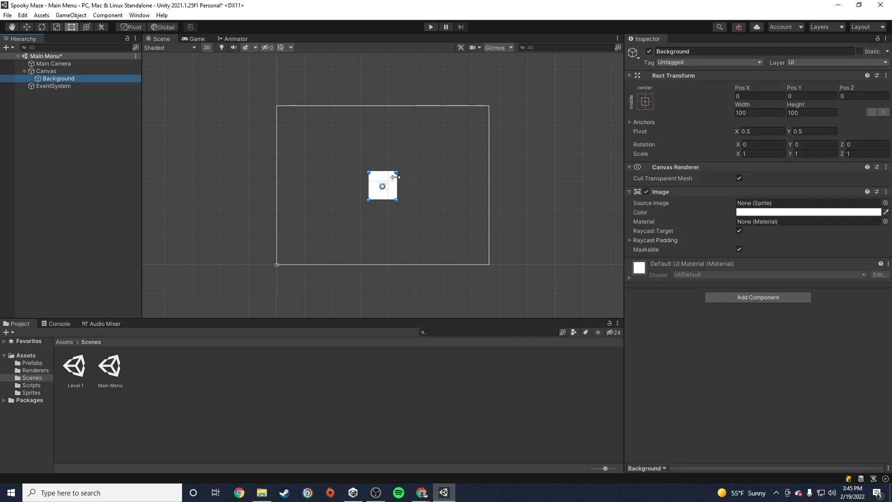
pyautogui.moveTo(397, 172); pyautogui.dragTo(489, 106)
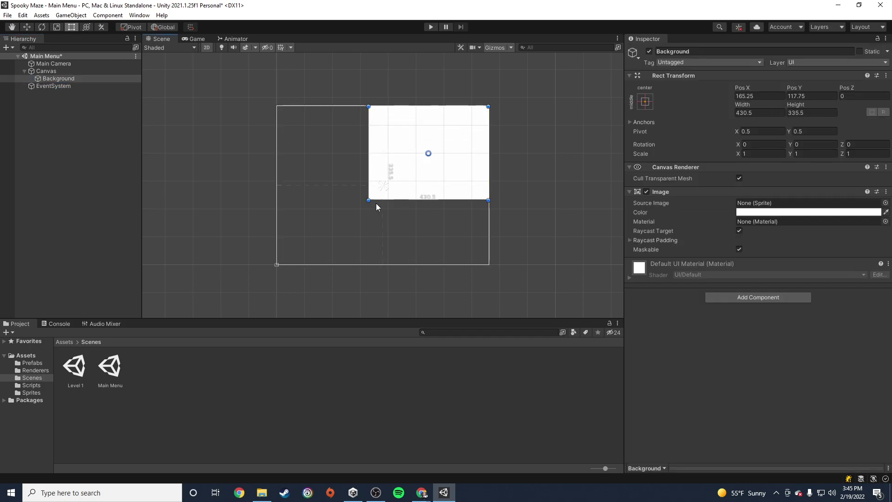
pyautogui.moveTo(375, 204); pyautogui.dragTo(276, 265)
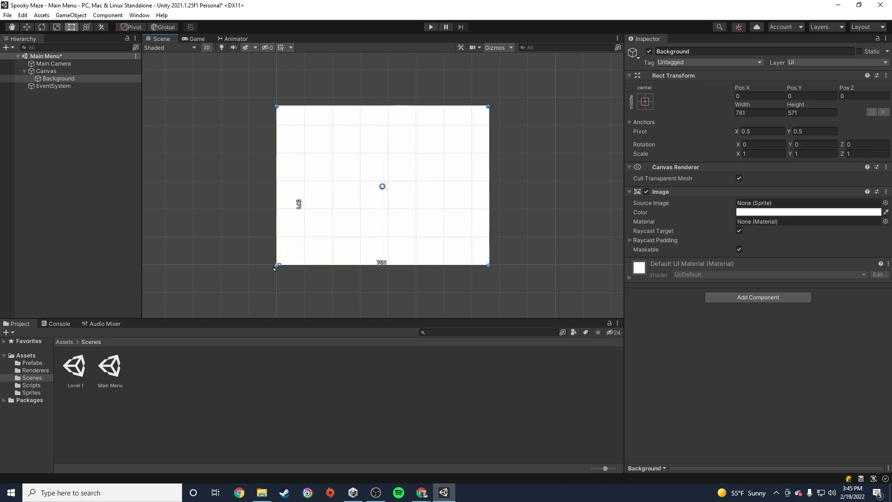
# Set the Background image colour to pure black (000000)
pyautogui.click(774, 212)
pyautogui.moveTo(816, 286); pyautogui.dragTo(782, 333)
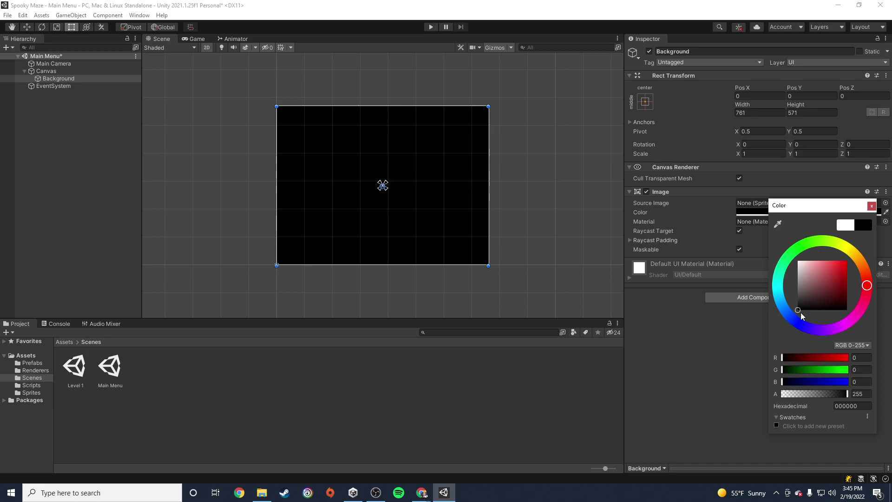
pyautogui.click(697, 316)
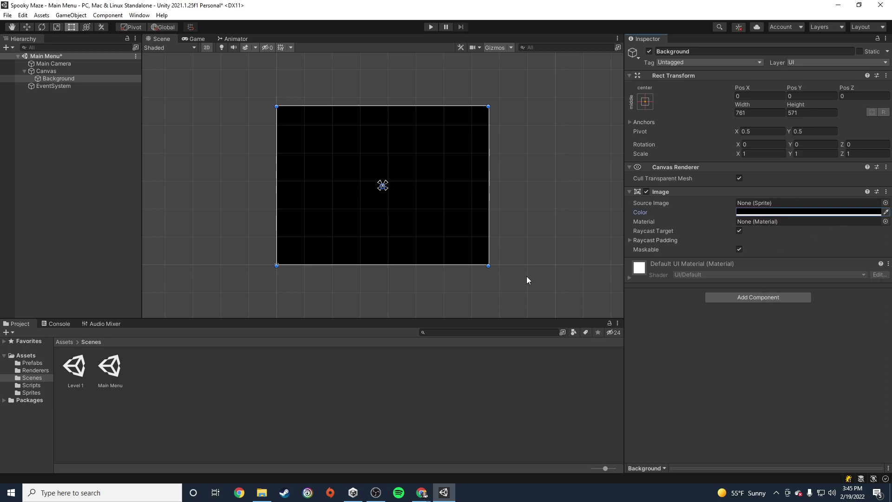
# Add a Text object to the Canvas, enlarged and centred near the top
pyautogui.rightClick(48, 70)
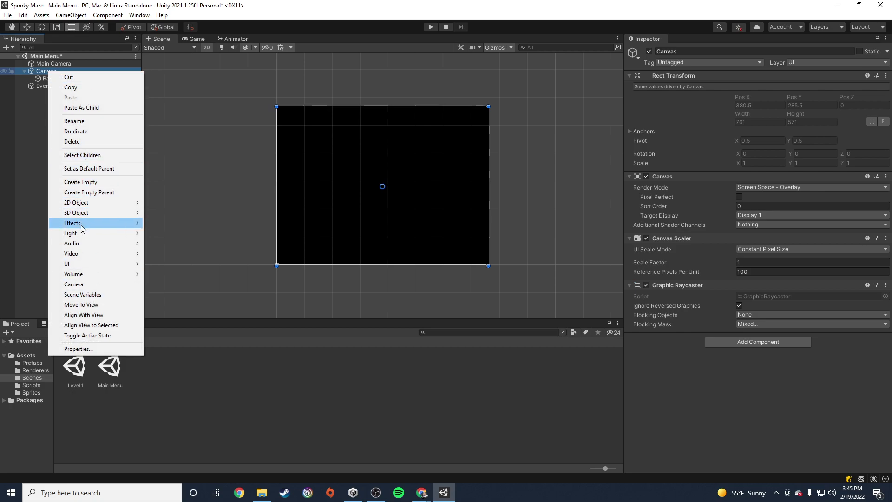
pyautogui.moveTo(77, 264)
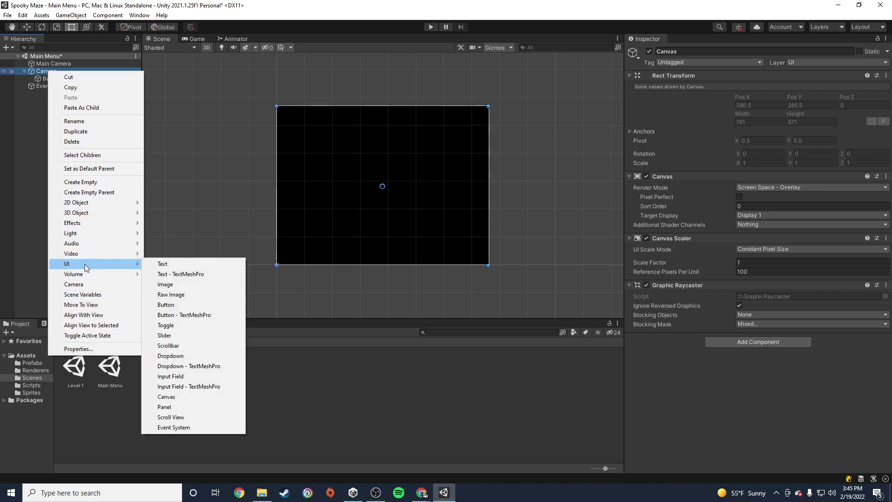
pyautogui.click(166, 267)
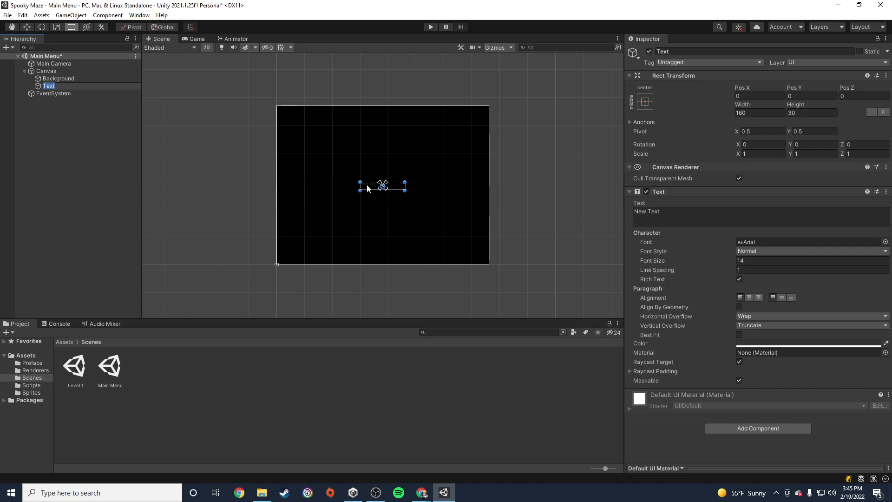
pyautogui.moveTo(372, 184); pyautogui.dragTo(438, 152)
pyautogui.moveTo(360, 153); pyautogui.dragTo(318, 164)
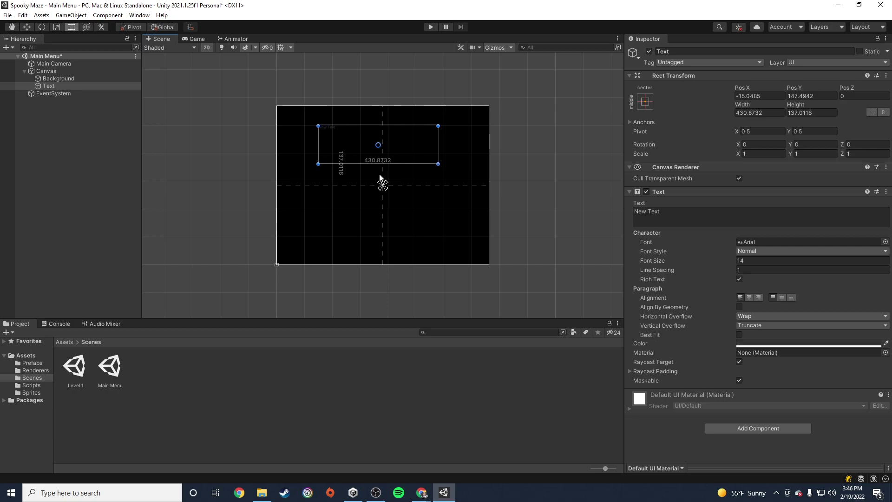
pyautogui.moveTo(417, 150); pyautogui.dragTo(420, 149)
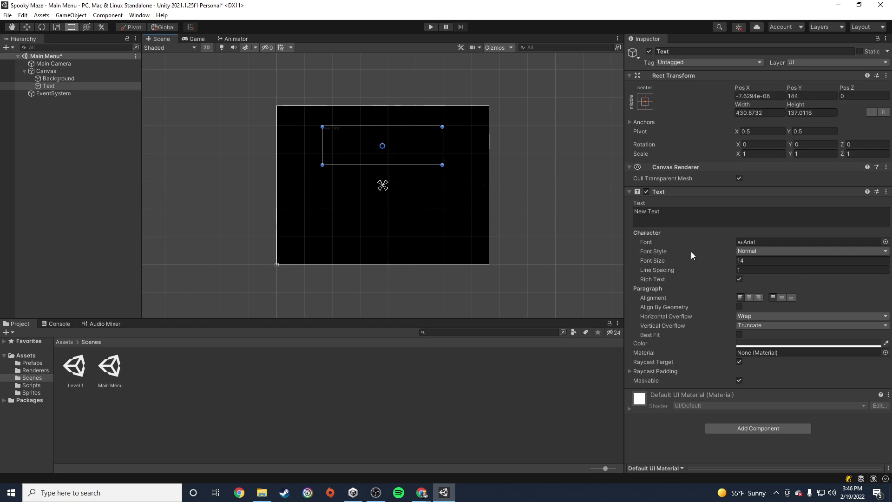
# Change the white text to 'Spooky Maze' and raise its font size to 67
pyautogui.click(754, 344)
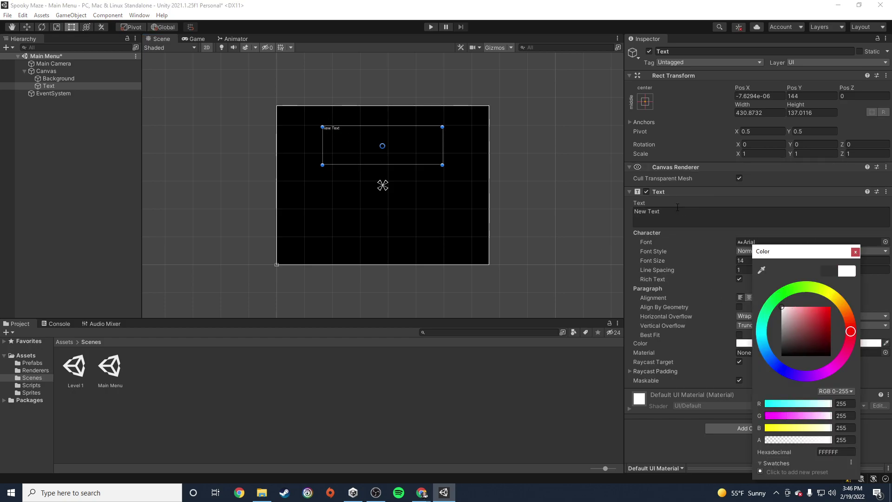
pyautogui.click(647, 212)
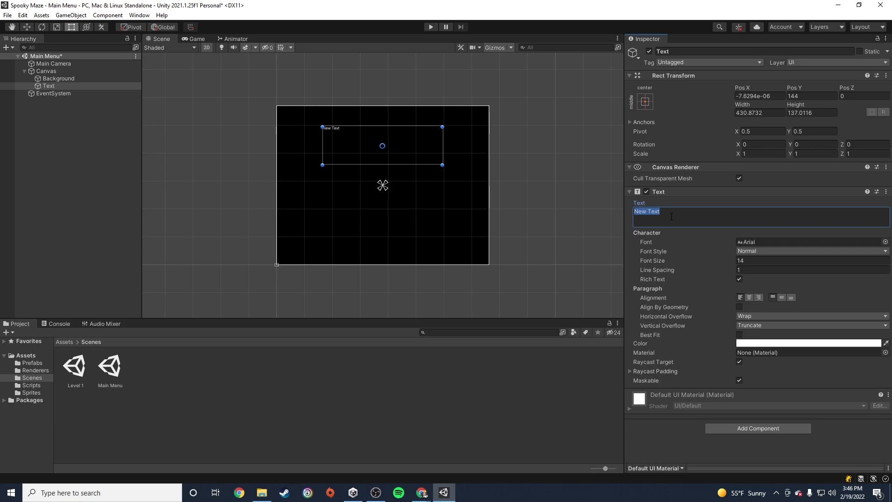
pyautogui.write('Spooky Maze')
pyautogui.moveTo(732, 261); pyautogui.dragTo(755, 261)
pyautogui.moveTo(441, 166); pyautogui.dragTo(443, 172)
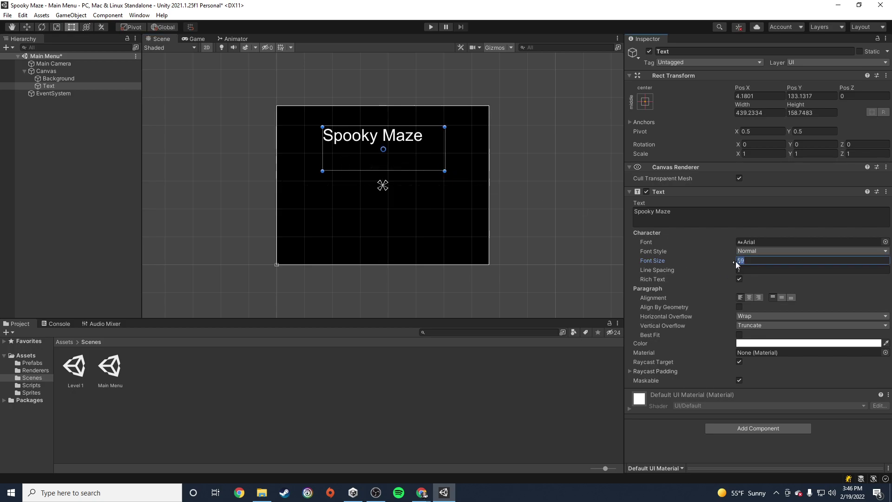
pyautogui.moveTo(738, 263); pyautogui.dragTo(742, 265)
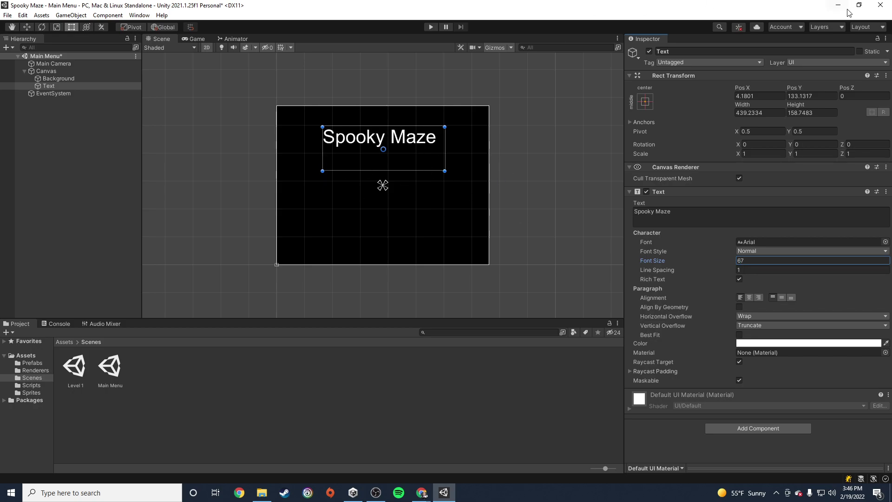
pyautogui.click(262, 492)
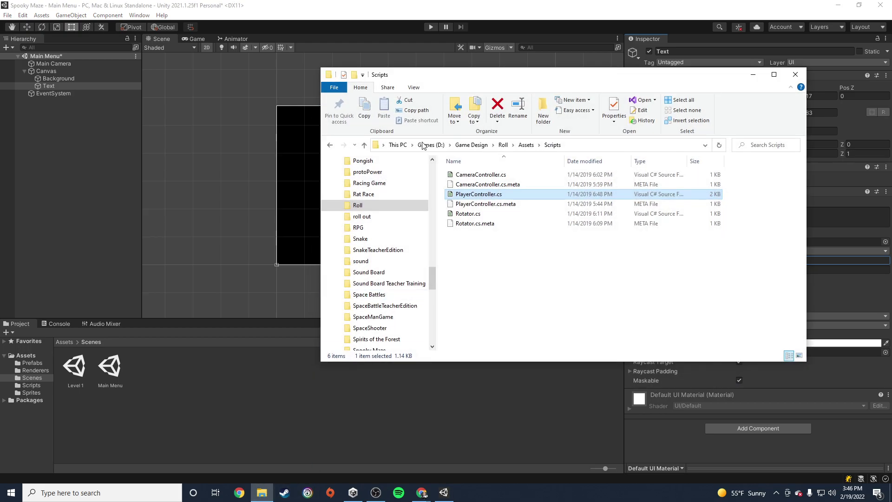
# In File Explorer, go from Scripts to the Desktop showing the BestOfTreat-OVdj8 font, then return to Unity
pyautogui.scroll(2, 355, 175)
pyautogui.click(331, 145)
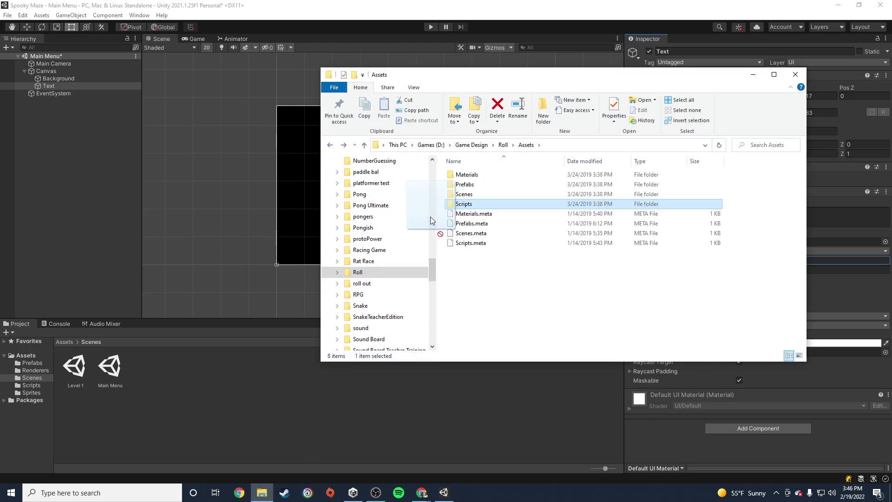
pyautogui.scroll(1, 418, 209)
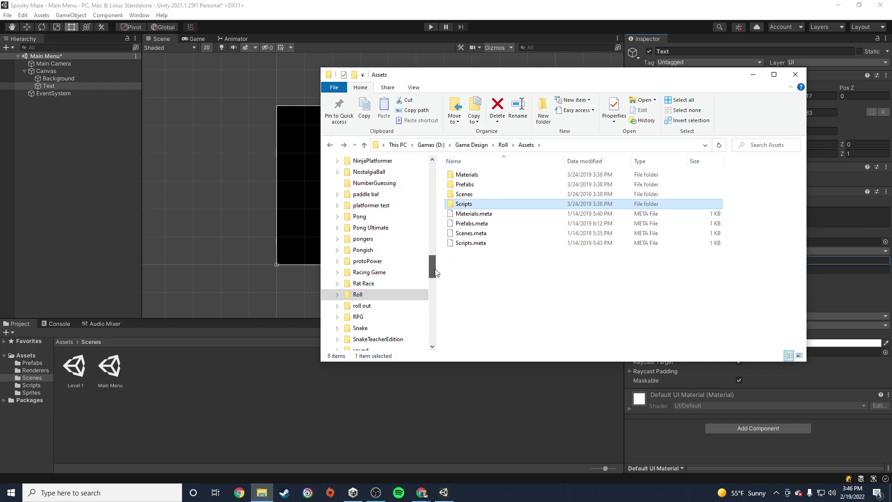
pyautogui.scroll(15, 400, 233)
pyautogui.click(356, 180)
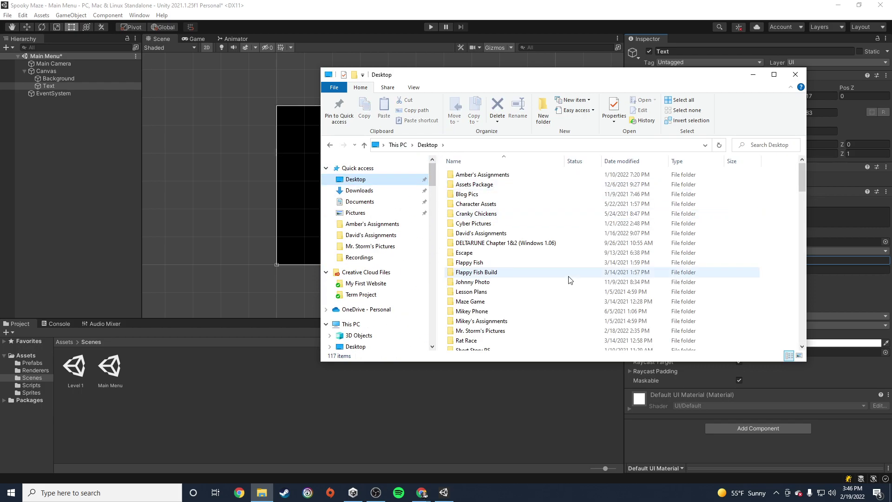
pyautogui.scroll(-6, 558, 277)
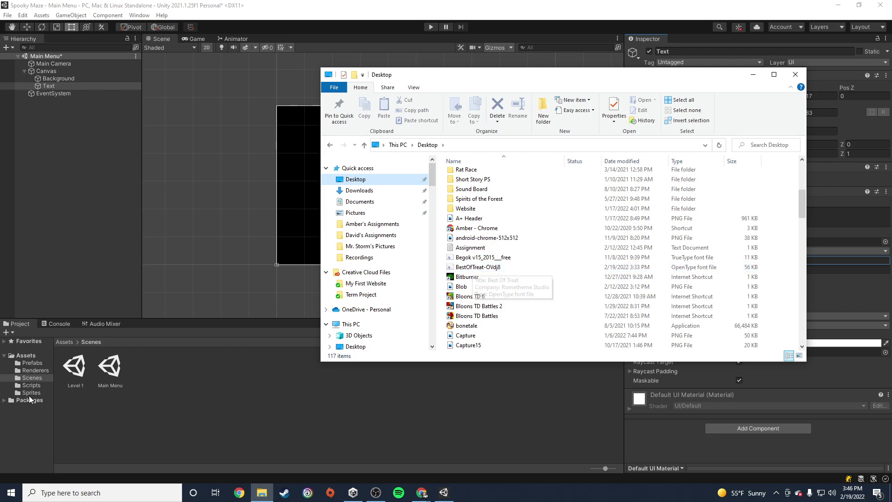
pyautogui.click(17, 359)
# Create a folder named Fonts in Assets and open it
pyautogui.click(17, 359)
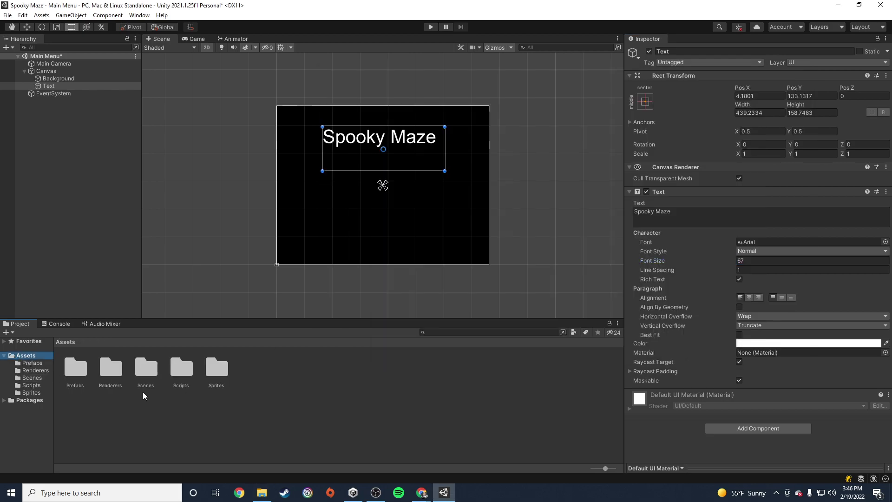
pyautogui.rightClick(153, 189)
pyautogui.moveTo(192, 195)
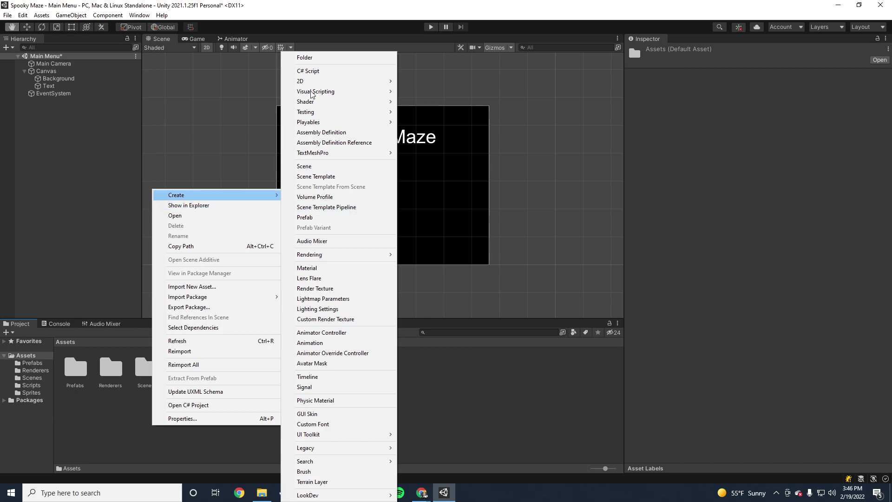
pyautogui.click(307, 57)
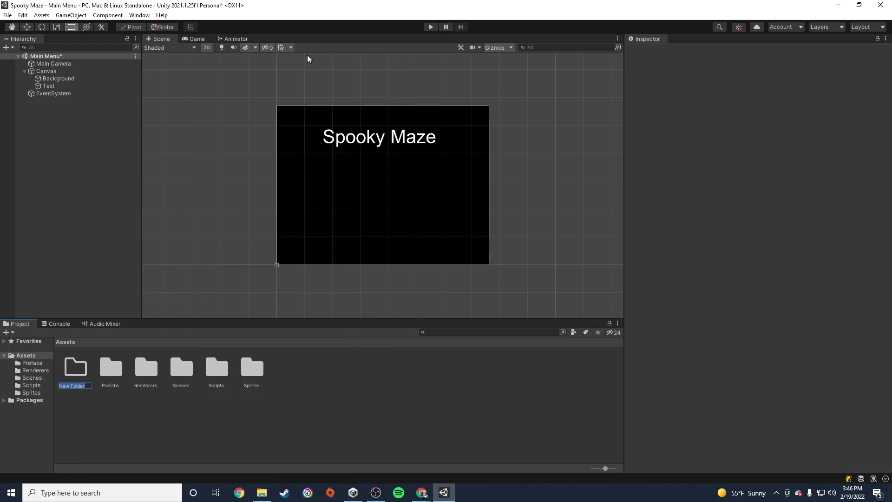
pyautogui.write('Sonts')
pyautogui.press('Return')
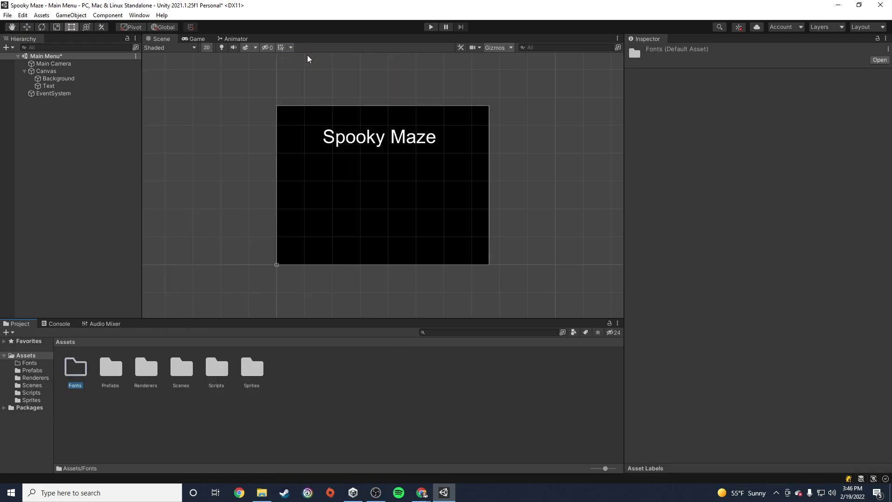
pyautogui.doubleClick(78, 376)
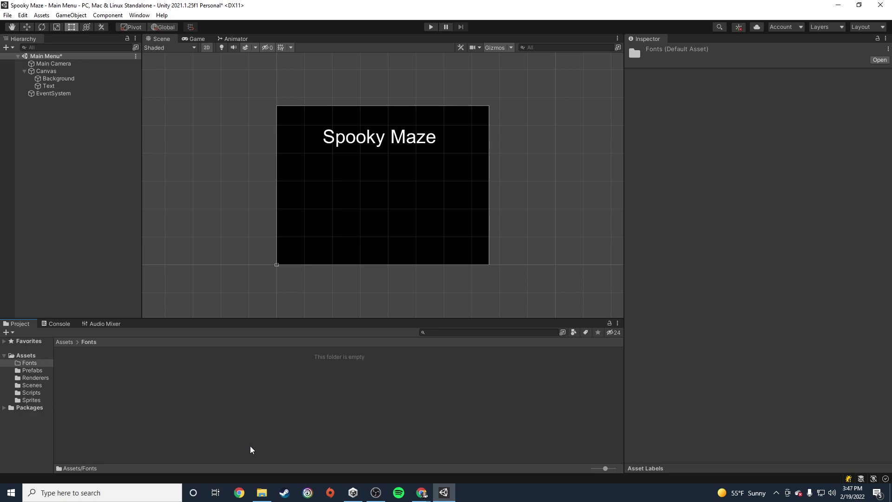
# Import the BestOfTreat-OVdj8 font from the Desktop into the Fonts folder
pyautogui.click(261, 493)
pyautogui.moveTo(471, 272); pyautogui.dragTo(207, 400)
pyautogui.click(317, 432)
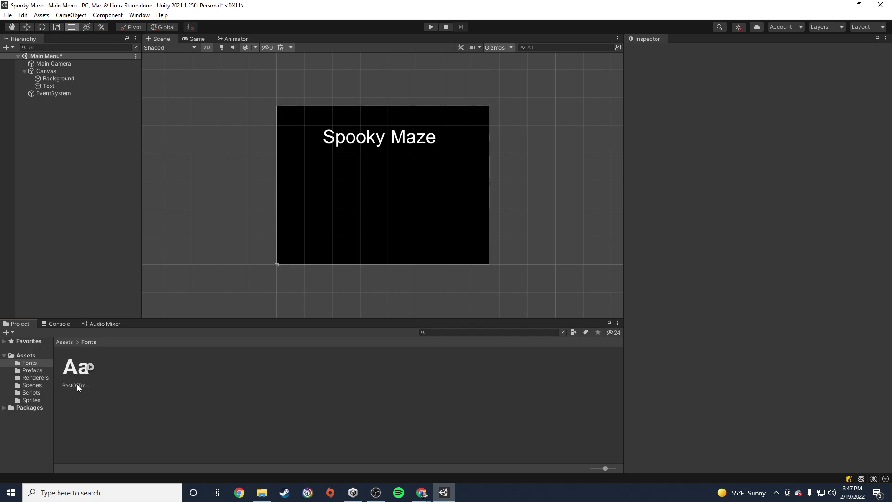
# Give the title the BestOfTreat font at font size 116
pyautogui.click(48, 86)
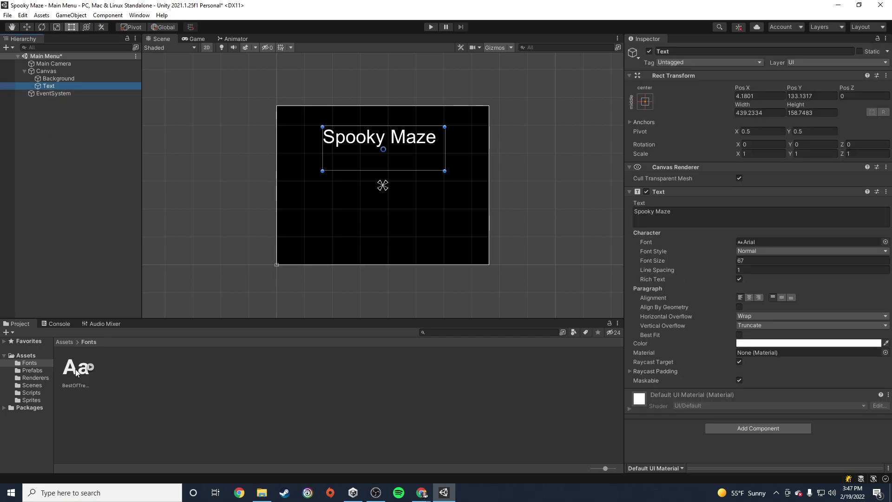
pyautogui.moveTo(77, 369); pyautogui.dragTo(751, 243)
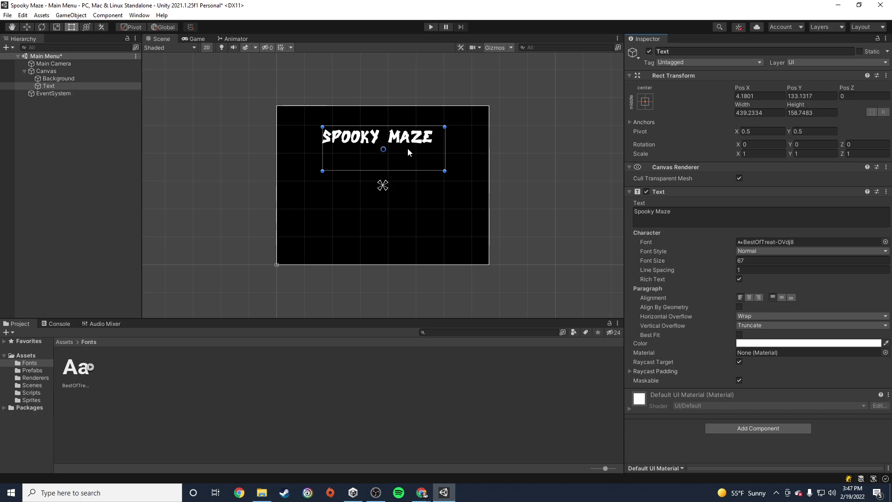
pyautogui.click(739, 261)
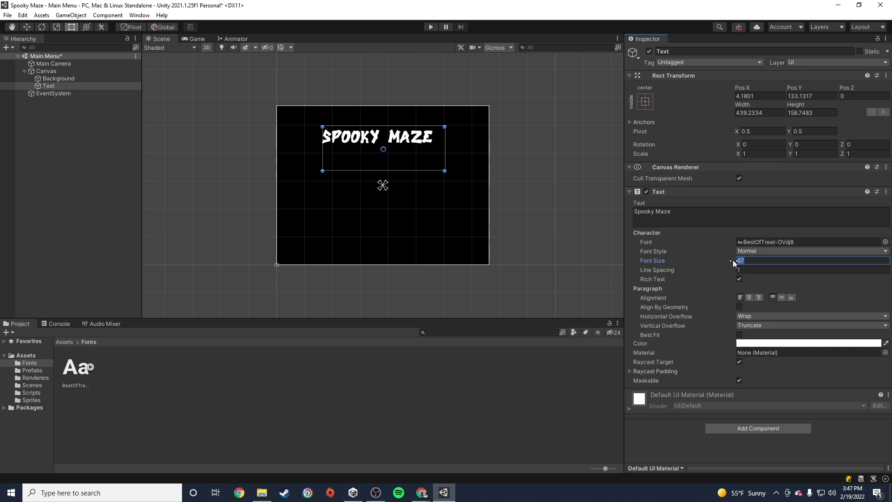
pyautogui.moveTo(732, 261); pyautogui.dragTo(758, 262)
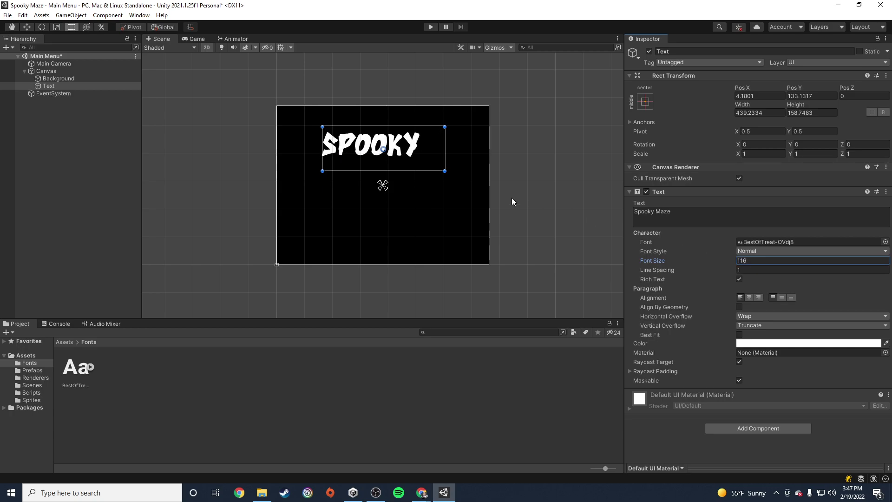
# Enlarge the title box so MAZE wraps, centre-align it both ways, and snap it to the centre line
pyautogui.moveTo(445, 172); pyautogui.dragTo(444, 206)
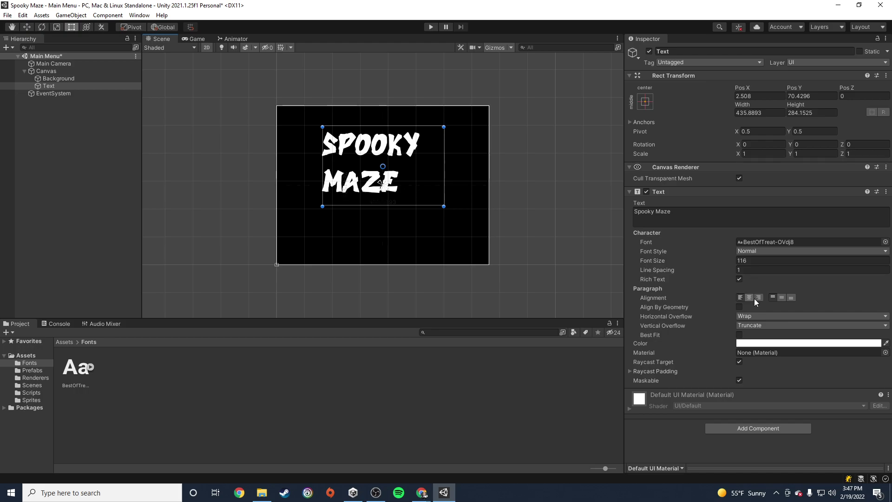
pyautogui.click(749, 297)
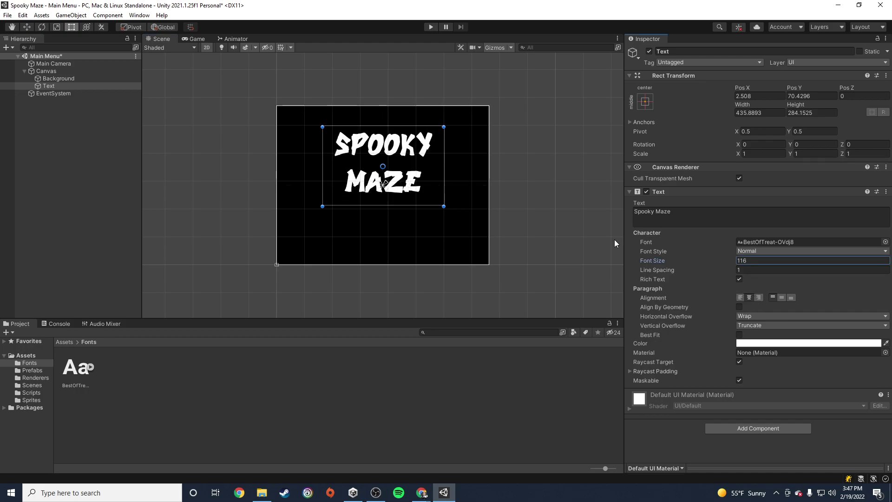
pyautogui.click(782, 298)
pyautogui.moveTo(424, 172); pyautogui.dragTo(425, 160)
pyautogui.click(521, 187)
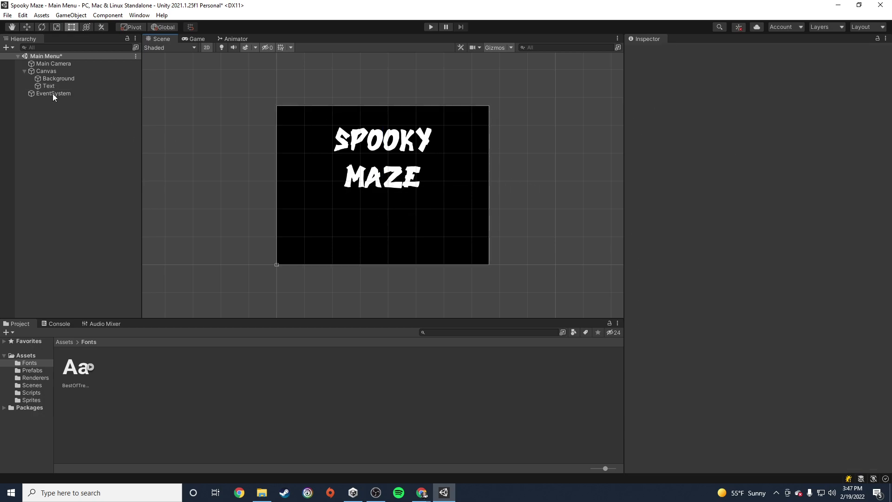
# Add a UI Button under the Canvas, move it below the title, and expand it to show its label
pyautogui.rightClick(48, 71)
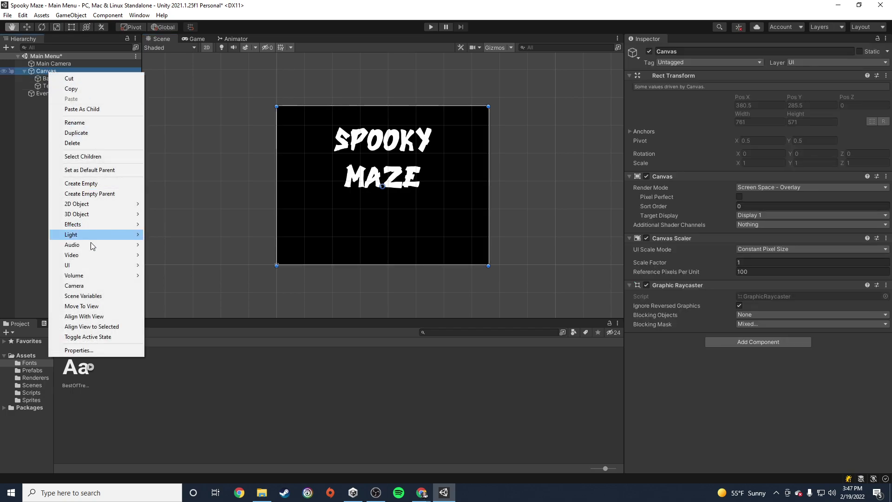
pyautogui.moveTo(135, 265)
pyautogui.click(173, 307)
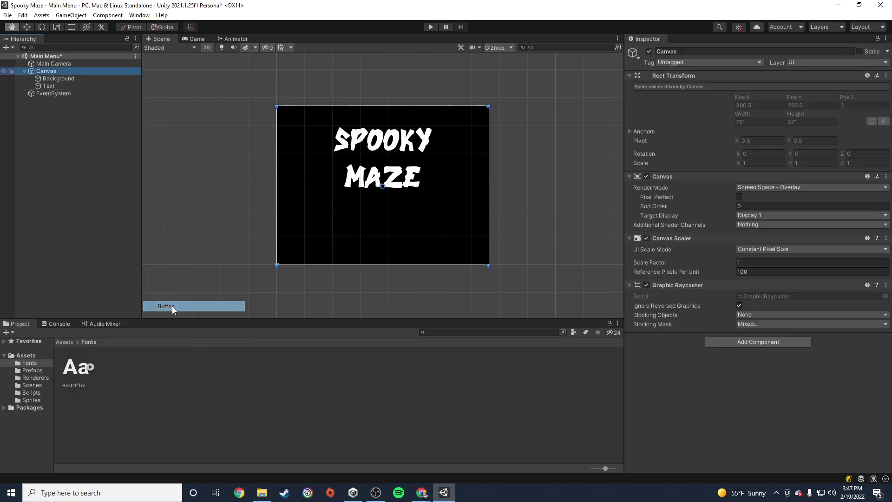
pyautogui.moveTo(393, 187); pyautogui.dragTo(407, 233)
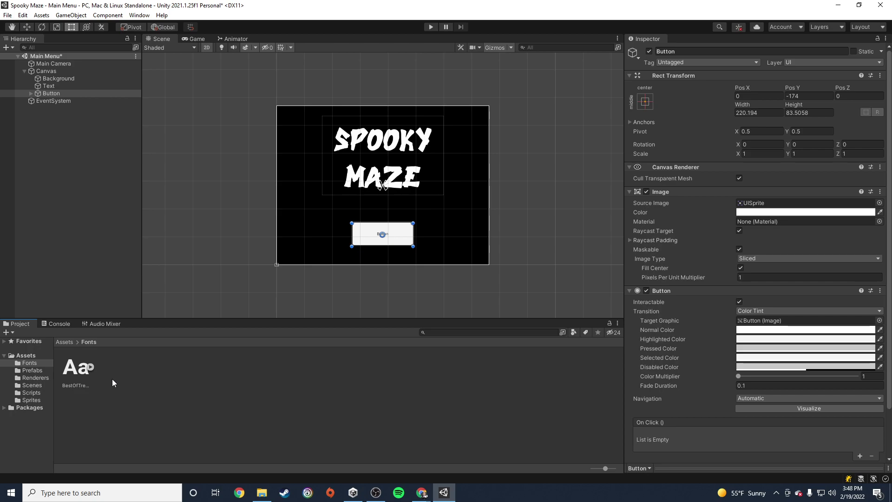
pyautogui.click(30, 94)
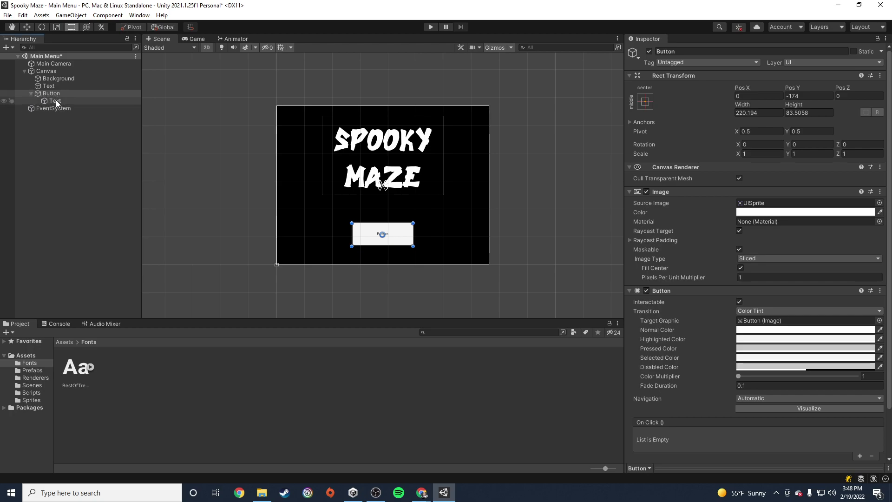
# Give the button label the BestOfTreat font, the text Play, and font size 74
pyautogui.click(56, 101)
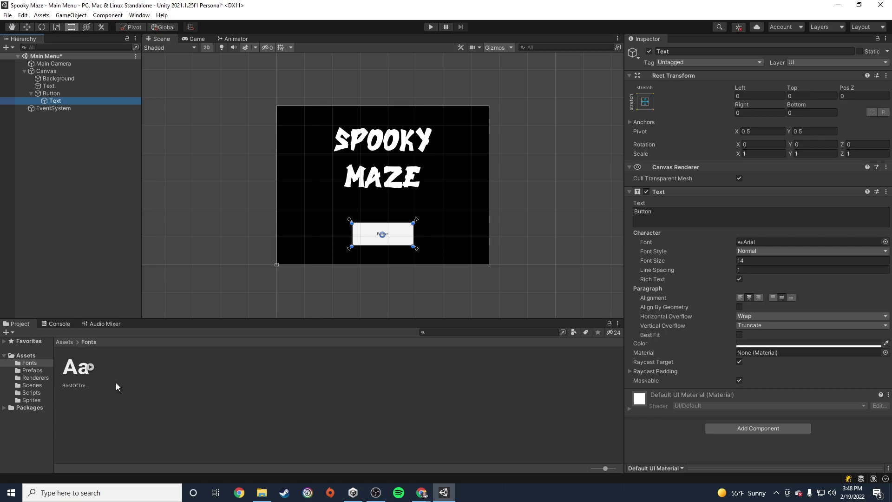
pyautogui.moveTo(77, 369); pyautogui.dragTo(746, 243)
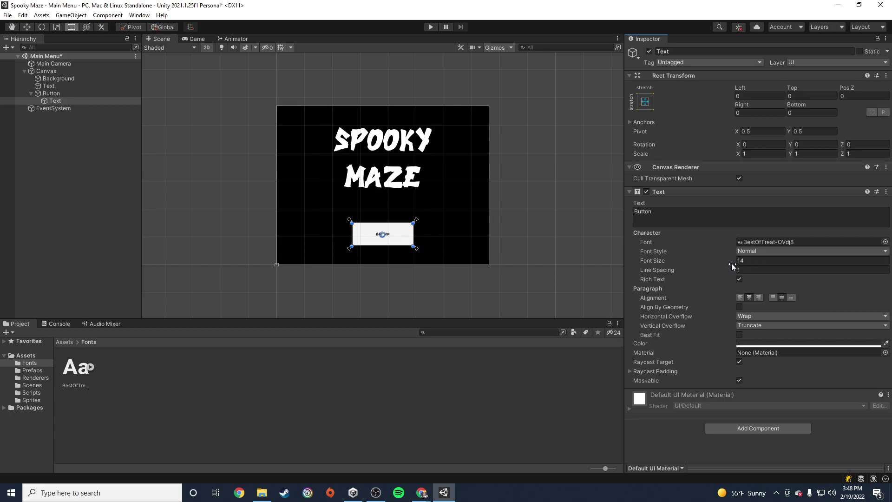
pyautogui.click(660, 218)
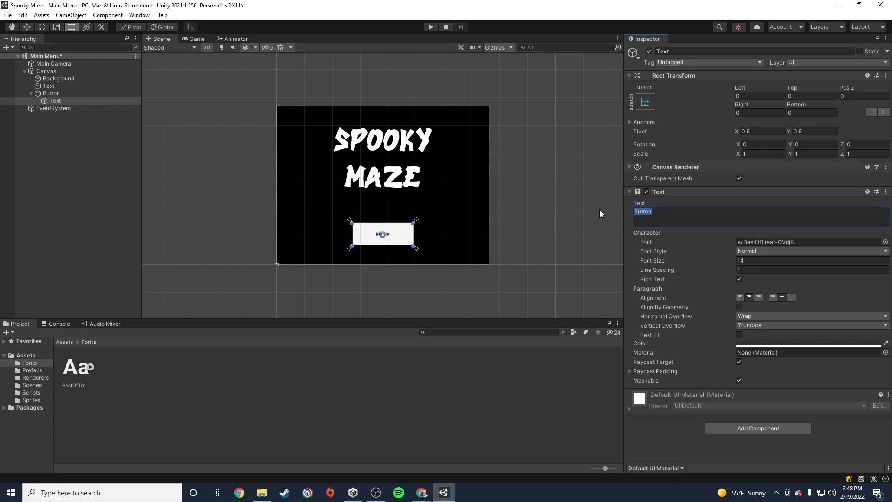
pyautogui.write('Playh')
pyautogui.moveTo(731, 258); pyautogui.dragTo(760, 258)
pyautogui.click(595, 238)
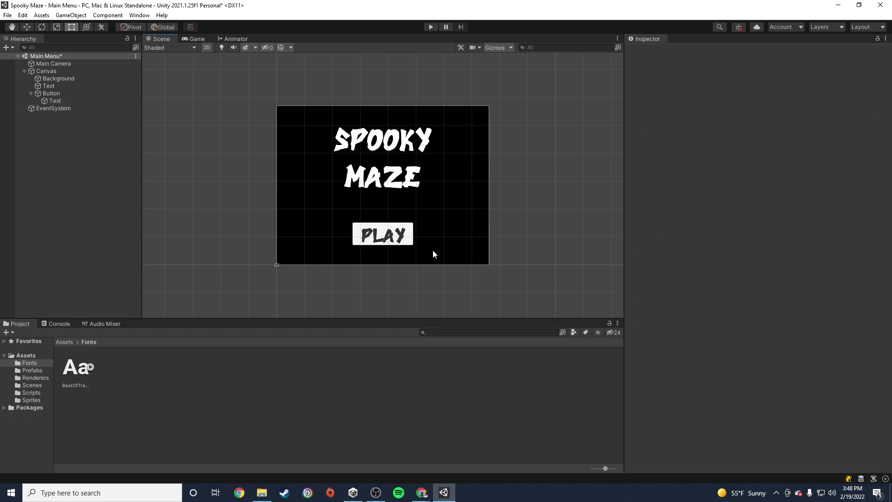
# Move the PLAY button slightly lower to Pos Y -187 under the title
pyautogui.click(401, 237)
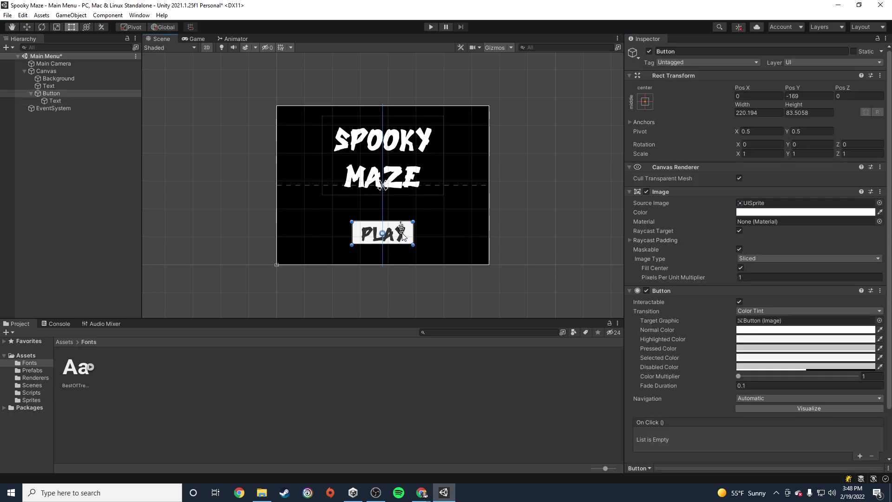
pyautogui.moveTo(402, 237); pyautogui.dragTo(402, 242)
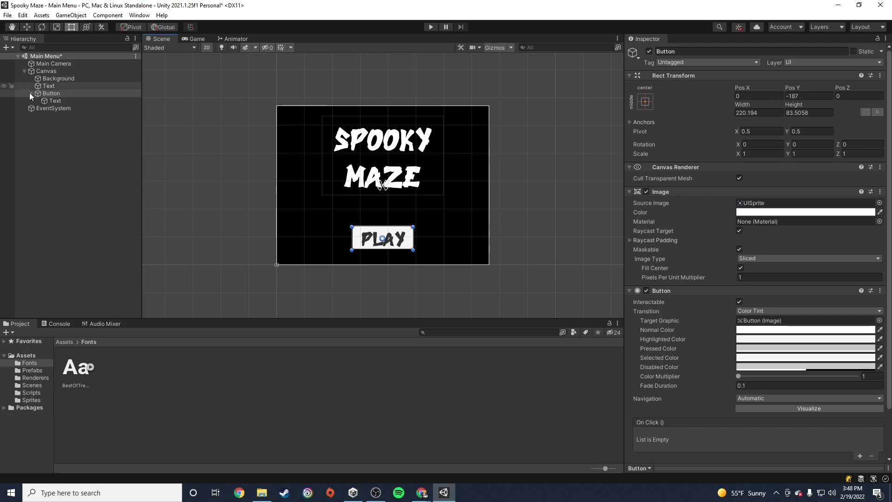
pyautogui.click(52, 101)
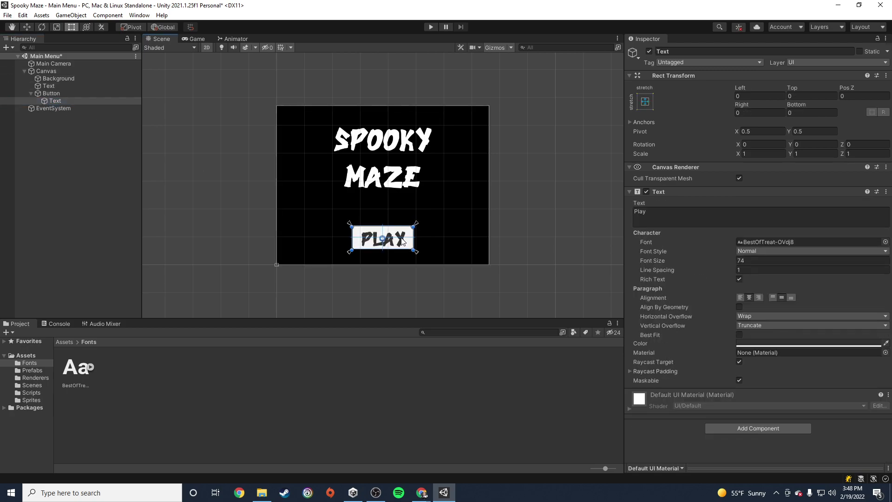
pyautogui.click(549, 240)
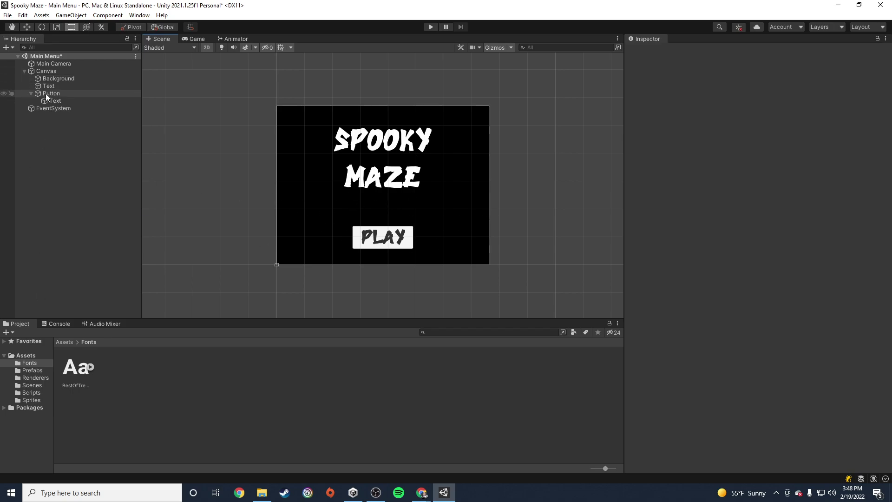
# Add a UI Image under the Canvas and move it to the lower left
pyautogui.click(31, 93)
pyautogui.click(46, 71)
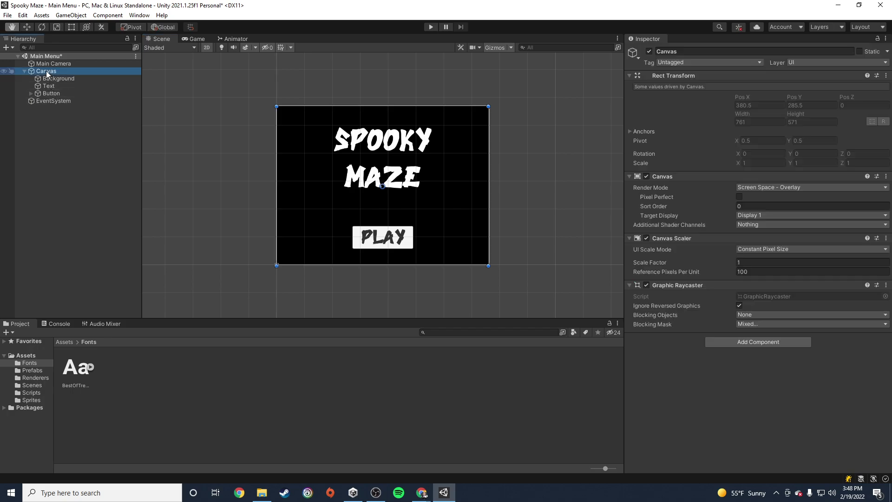
pyautogui.rightClick(46, 71)
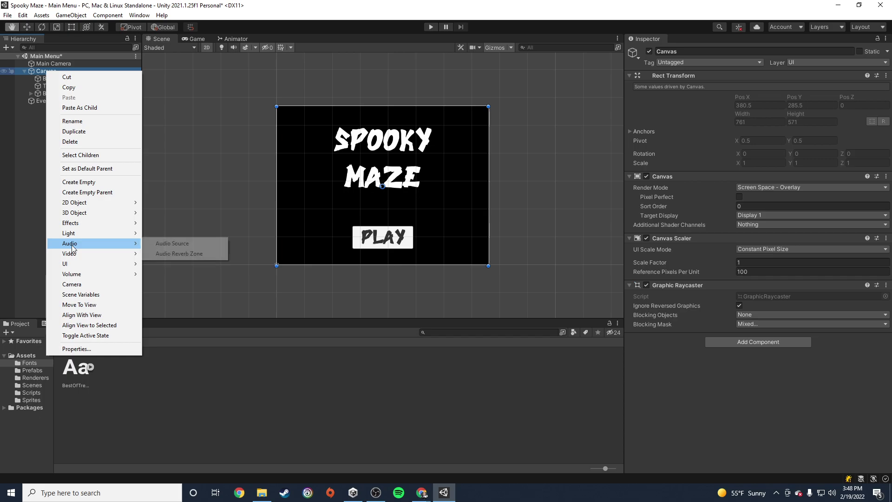
pyautogui.moveTo(79, 264)
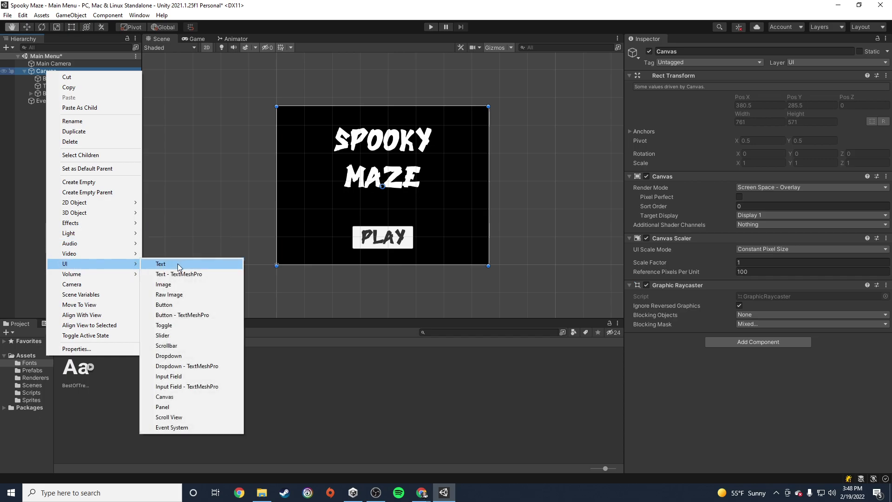
pyautogui.click(180, 284)
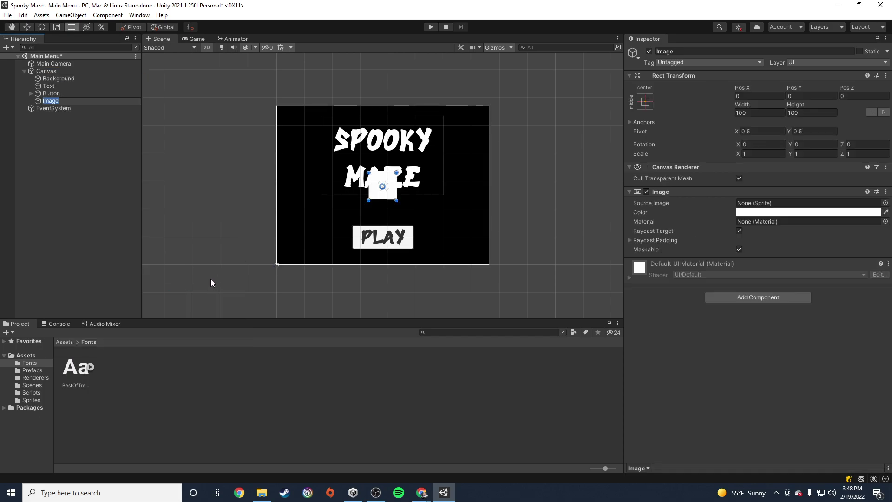
pyautogui.moveTo(365, 182); pyautogui.dragTo(298, 206)
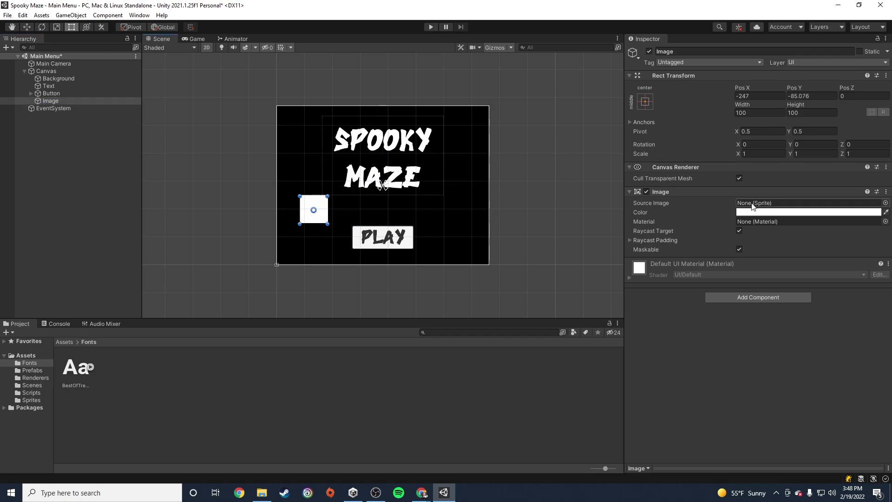
# Assign the Ghost sprite to the image and place it at Pos X -227, Pos Y -103
pyautogui.click(30, 401)
pyautogui.moveTo(111, 366); pyautogui.dragTo(744, 205)
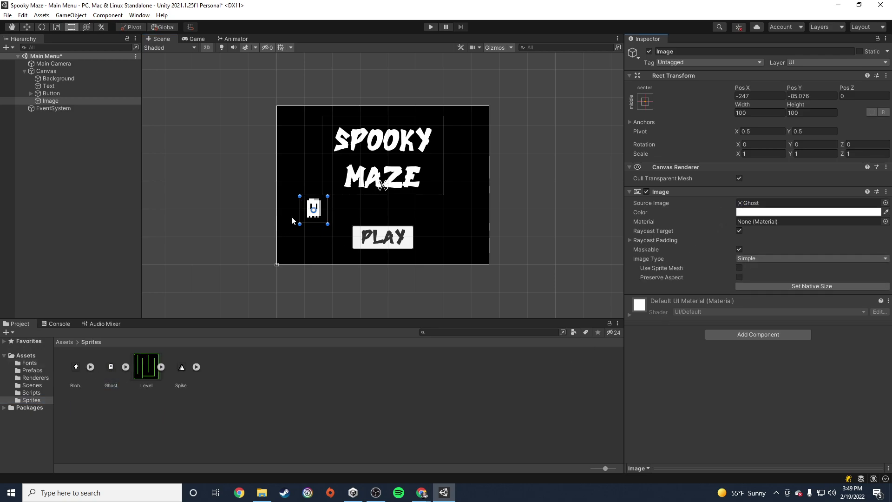
pyautogui.moveTo(320, 219); pyautogui.dragTo(327, 225)
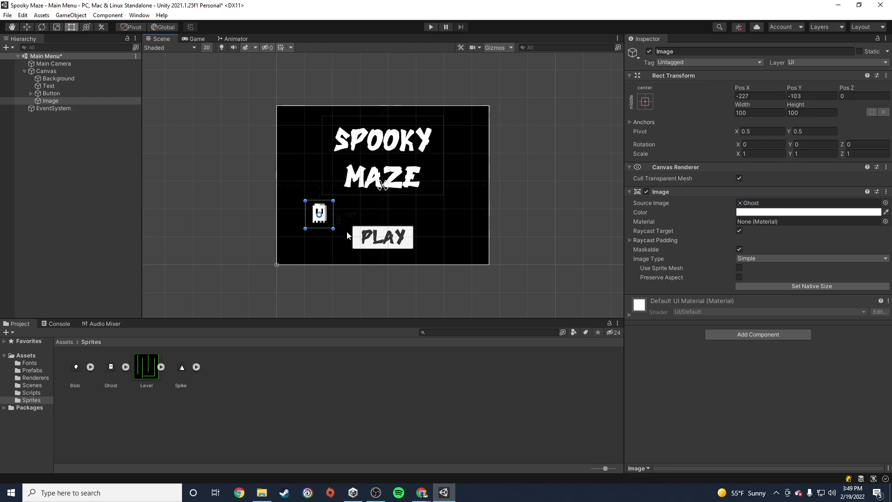
# Duplicate the ghost image and place Image (1) right of PLAY at Pos X 216, Pos Y -103
pyautogui.rightClick(49, 101)
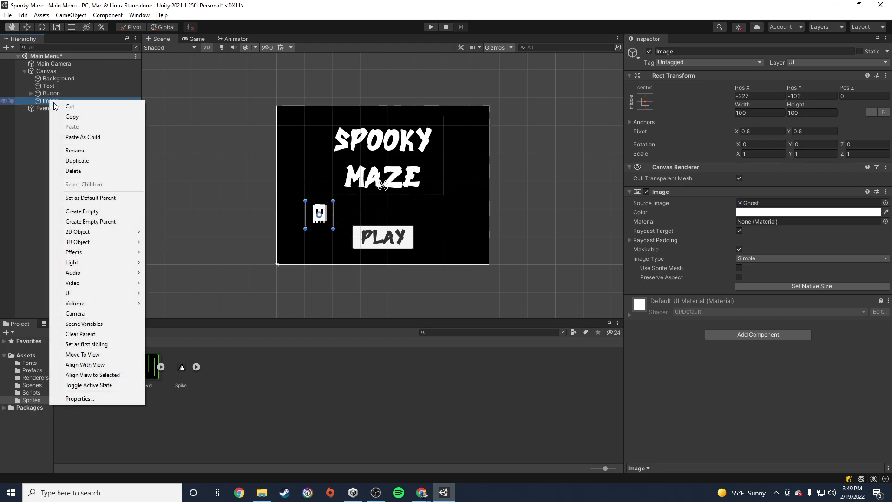
pyautogui.click(77, 160)
pyautogui.moveTo(324, 223); pyautogui.dragTo(448, 223)
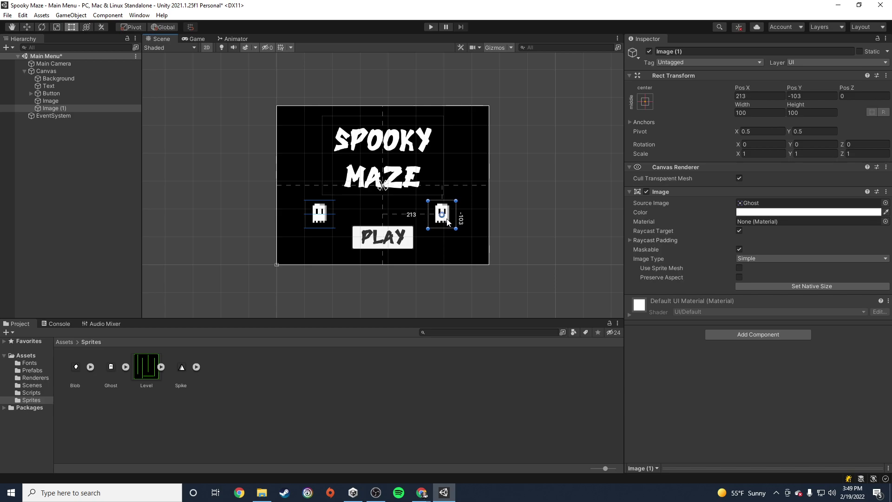
pyautogui.click(533, 268)
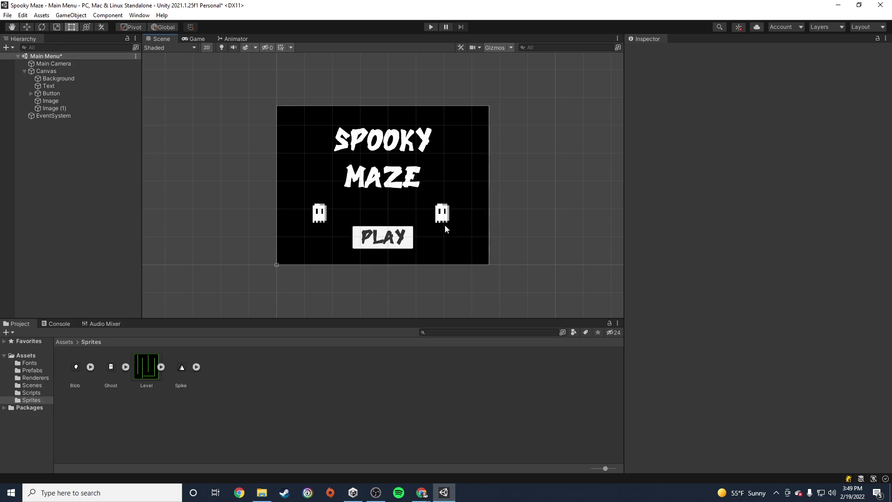
pyautogui.moveTo(444, 217); pyautogui.dragTo(452, 222)
pyautogui.click(550, 259)
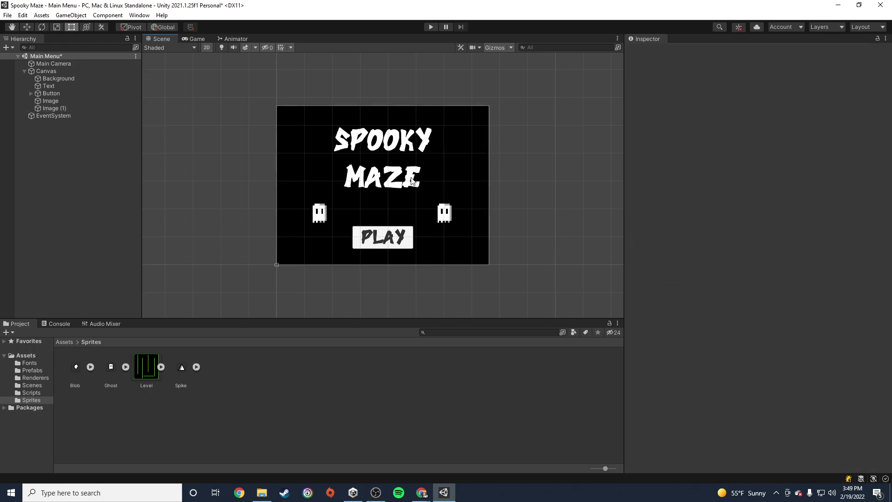